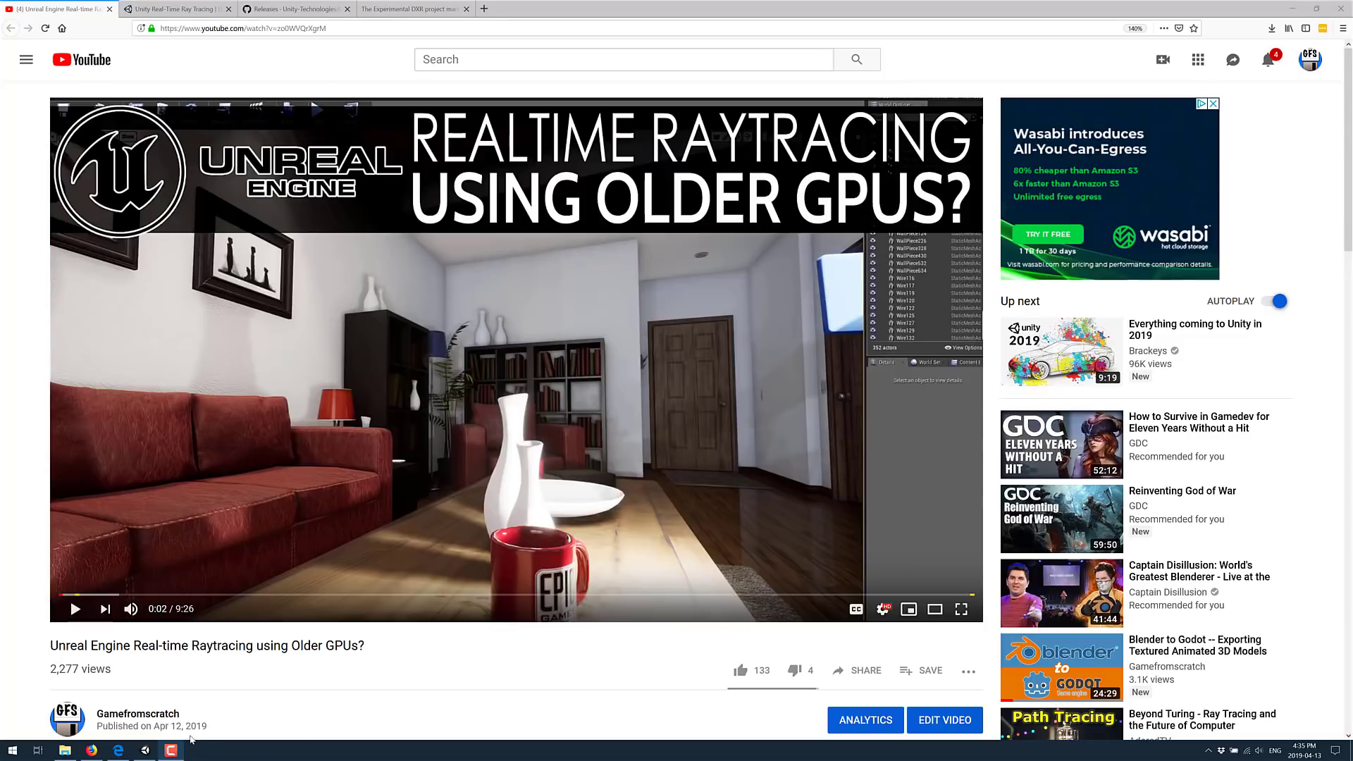
- Switch to Unity's Real-Time Ray Tracing page and show its experimental HDRP build section
{"action": "left_click", "coordinate": [176, 10]}
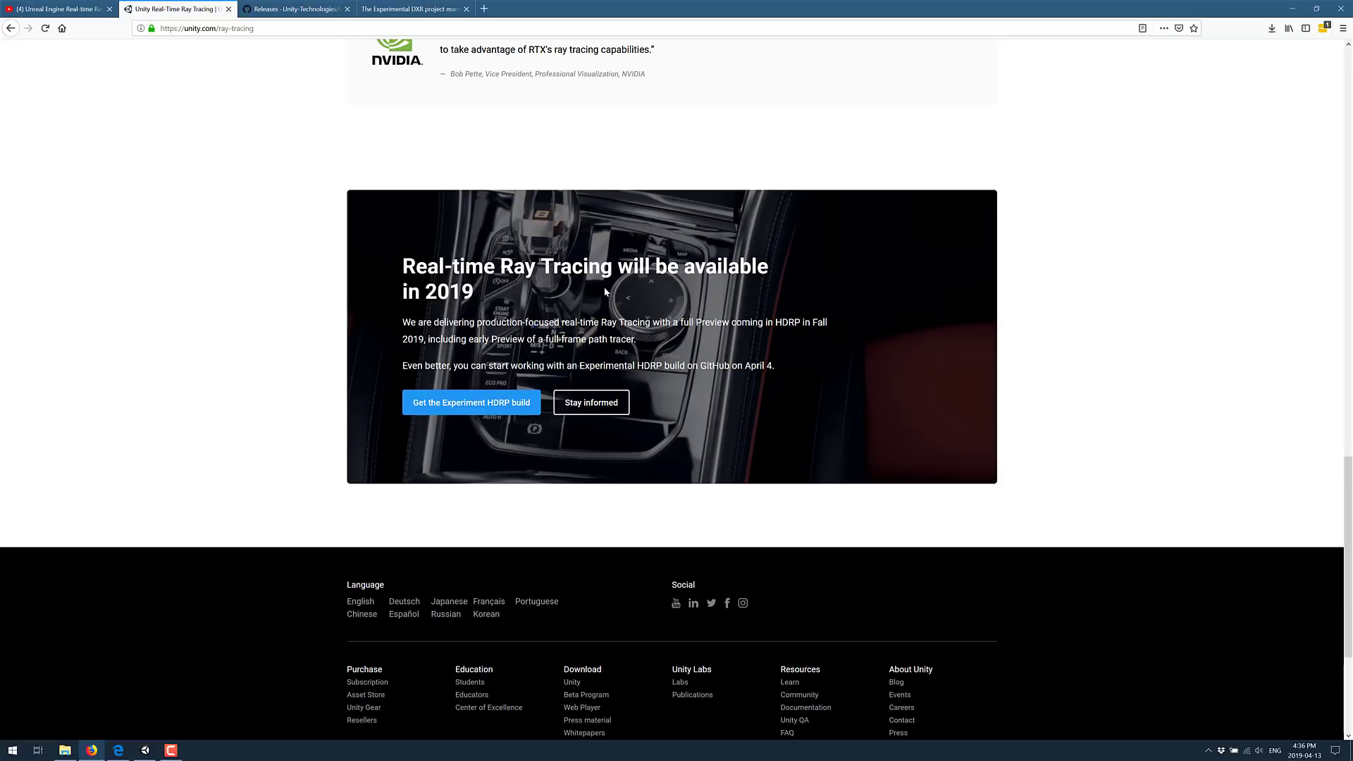
- Review the Experimental DXR releases on GitHub, then go back to the repository README
{"action": "left_click", "coordinate": [296, 9]}
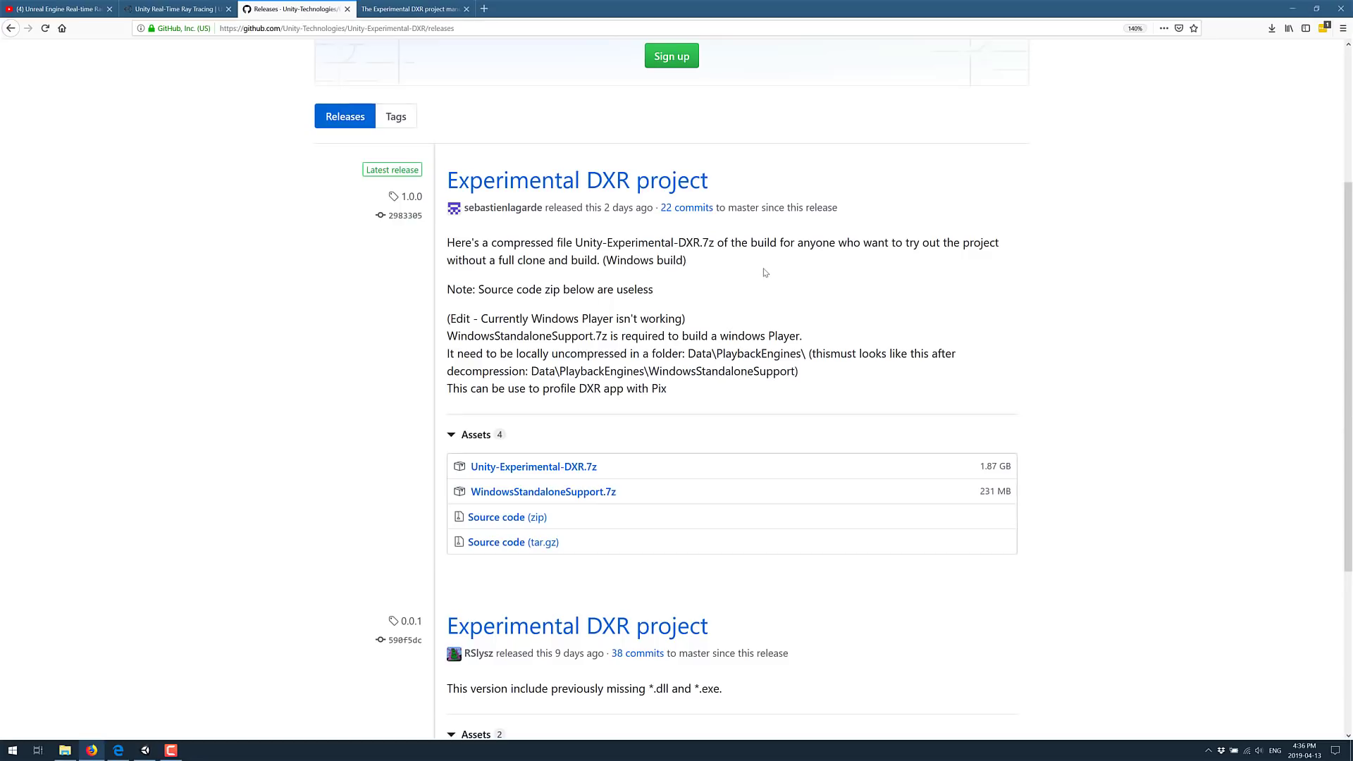
{"action": "scroll", "coordinate": [764, 272], "scroll_direction": "up", "scroll_amount": 3}
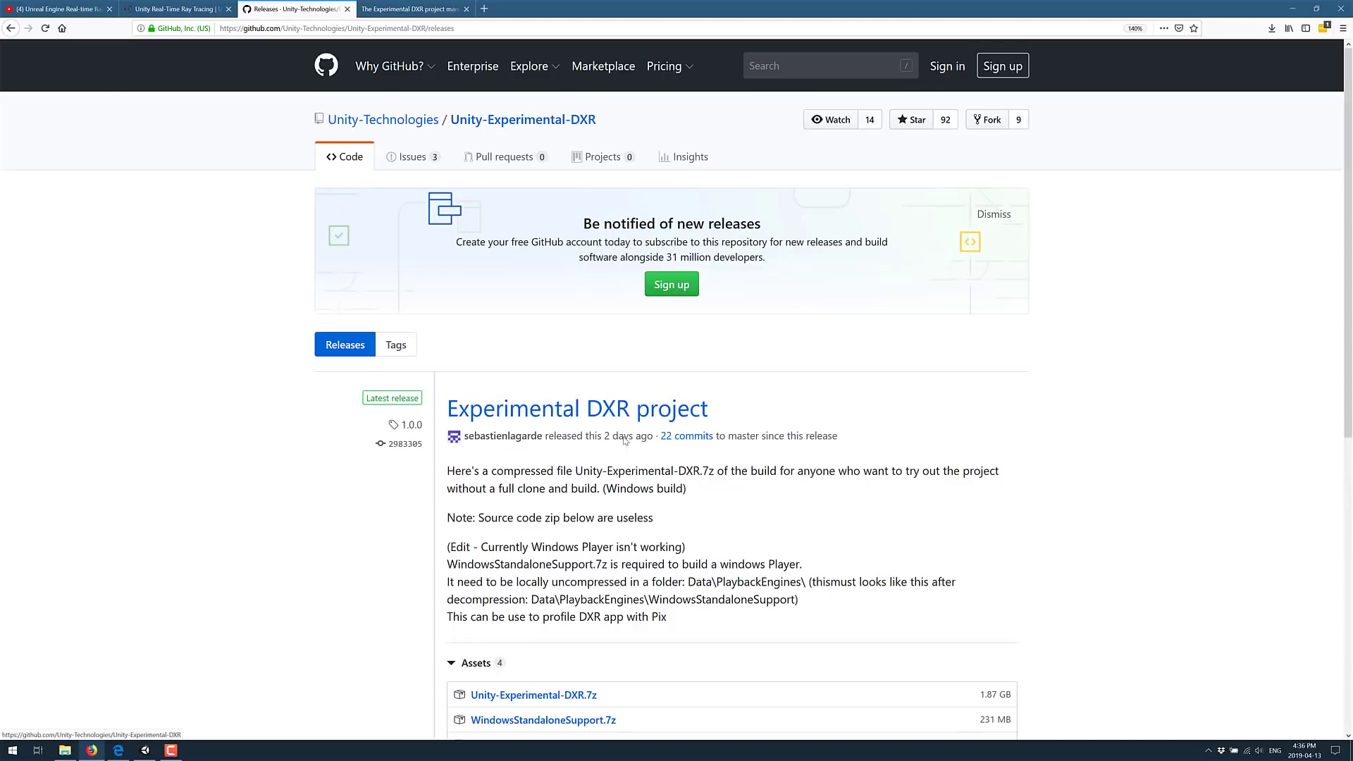
{"action": "scroll", "coordinate": [625, 441], "scroll_direction": "down", "scroll_amount": 2}
{"action": "scroll", "coordinate": [624, 441], "scroll_direction": "up", "scroll_amount": 1}
{"action": "key", "text": "alt+Left"}
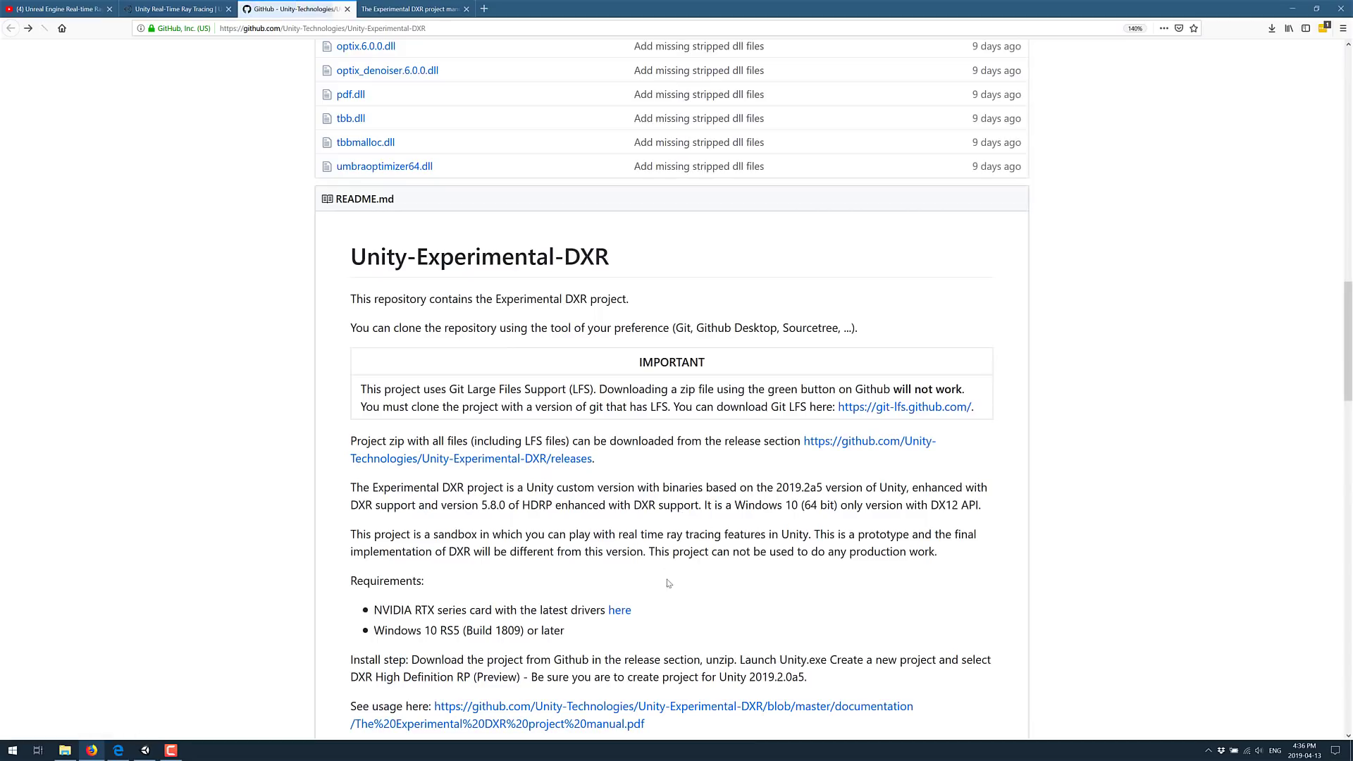
- Reopen the releases page, then bring up the extracted Unity-Experimental-DXR folder in File Explorer
{"action": "left_click", "coordinate": [574, 463]}
{"action": "scroll", "coordinate": [492, 516], "scroll_direction": "down", "scroll_amount": 2}
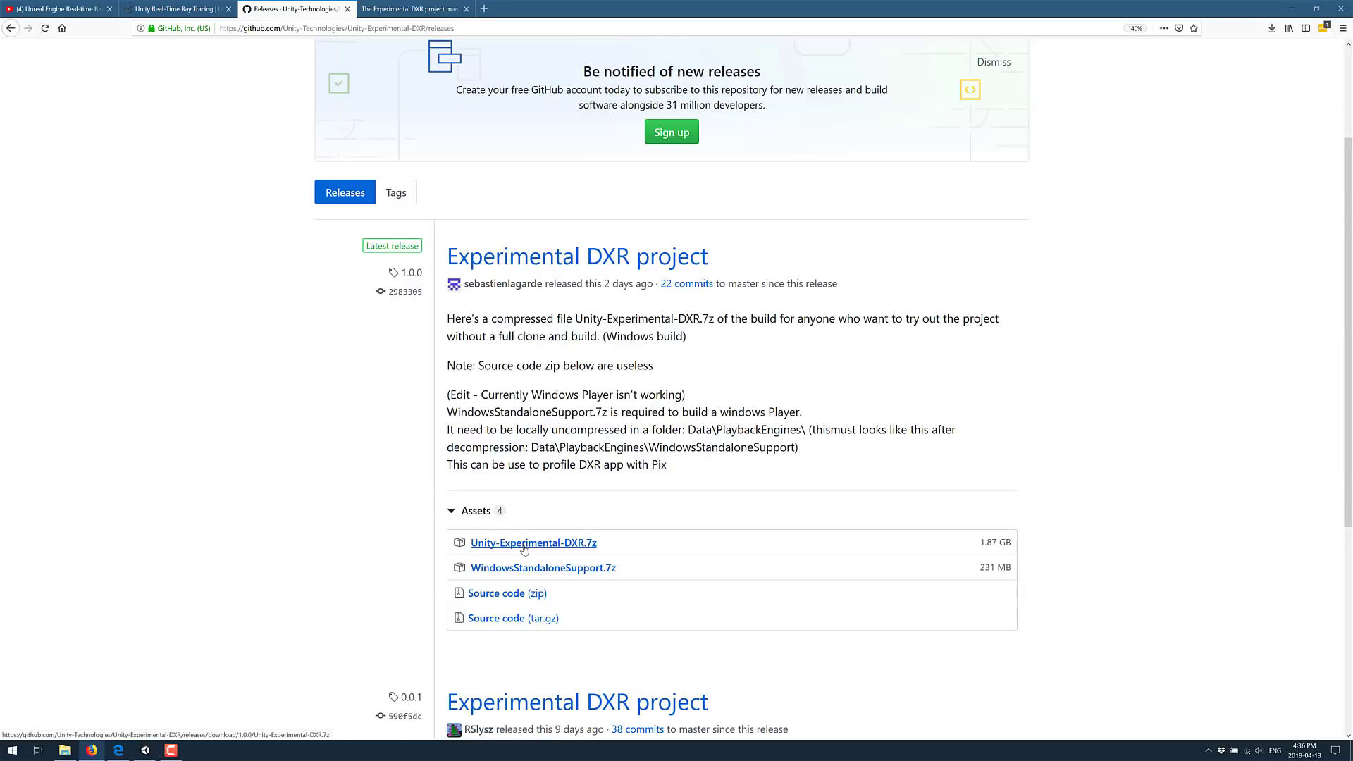
{"action": "left_click", "coordinate": [75, 751]}
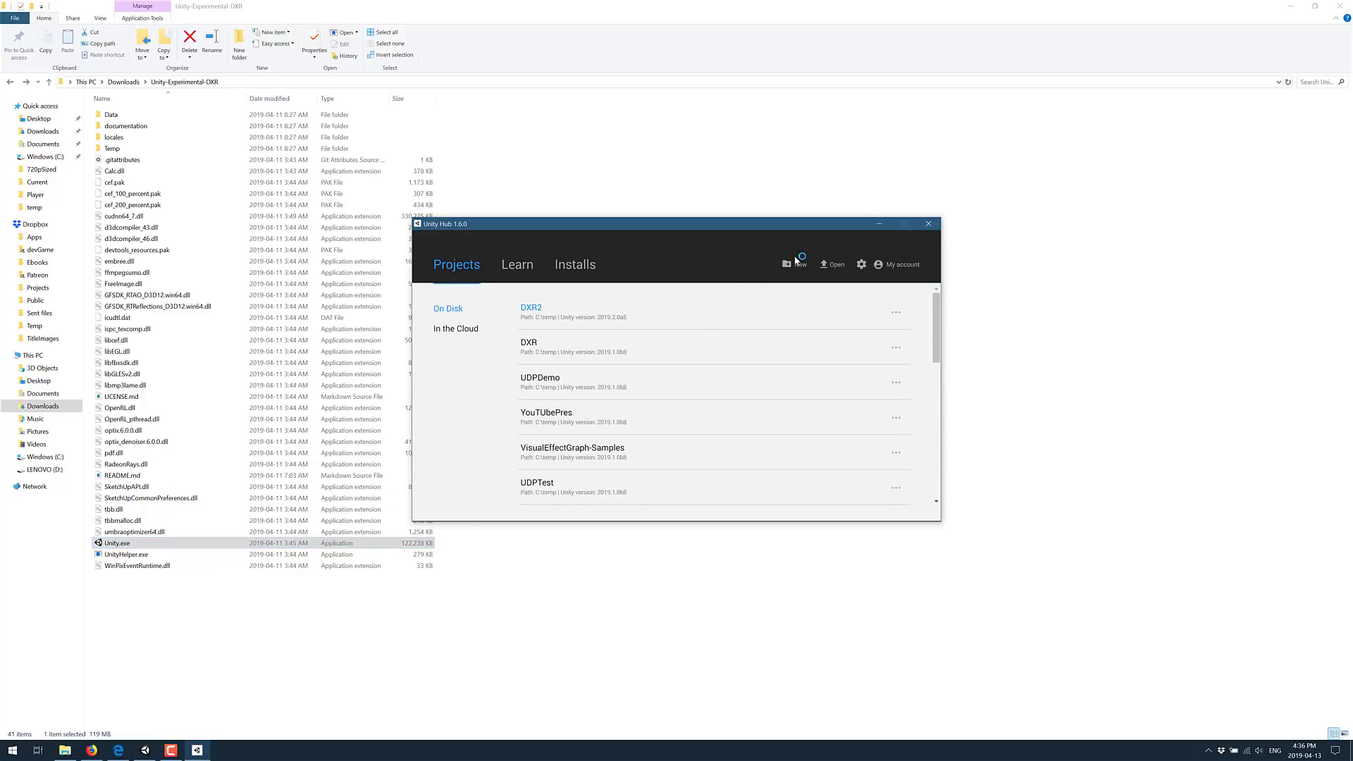
- Create the DXR2 project on Unity 2019.2.0a5 with the DXR High-Definition RP (Preview) template, and bring up the editor
{"action": "left_click", "coordinate": [793, 268]}
{"action": "left_click", "coordinate": [828, 341]}
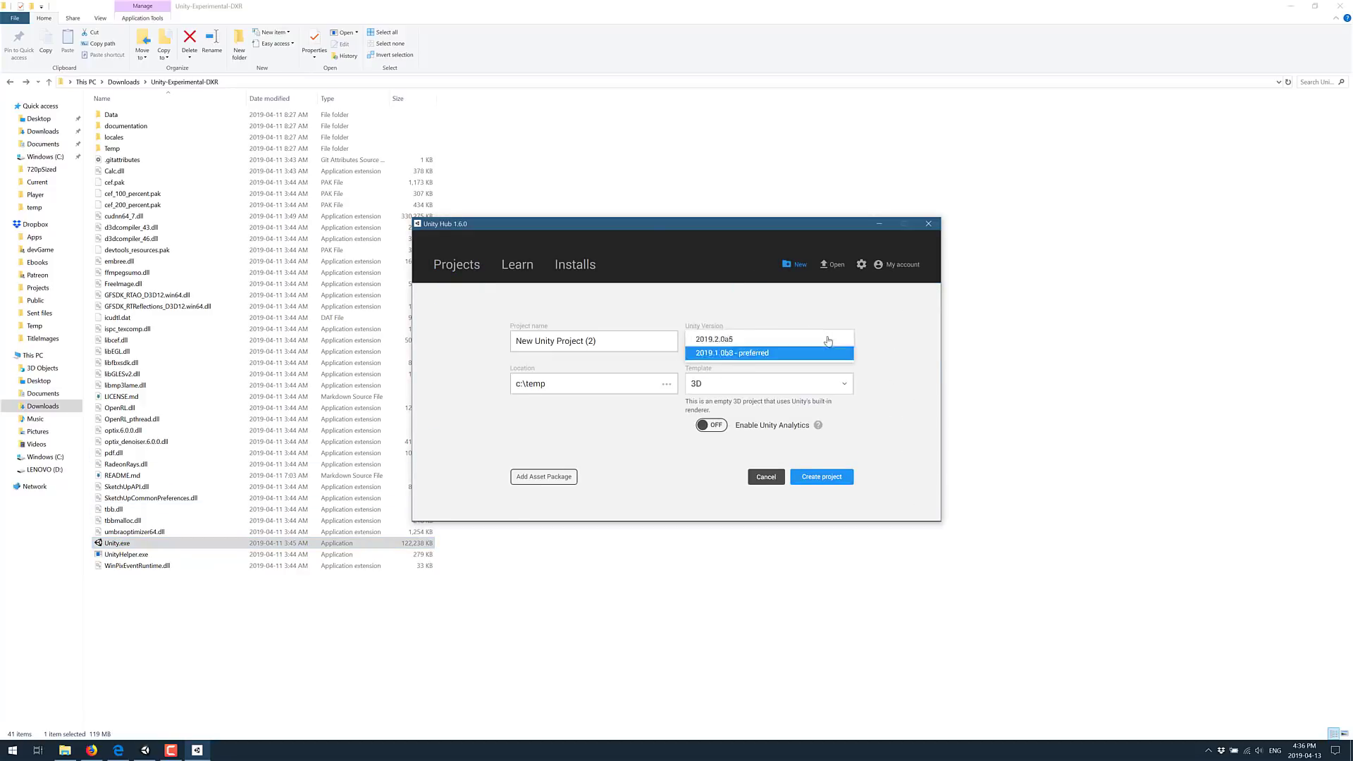
{"action": "left_click", "coordinate": [726, 340]}
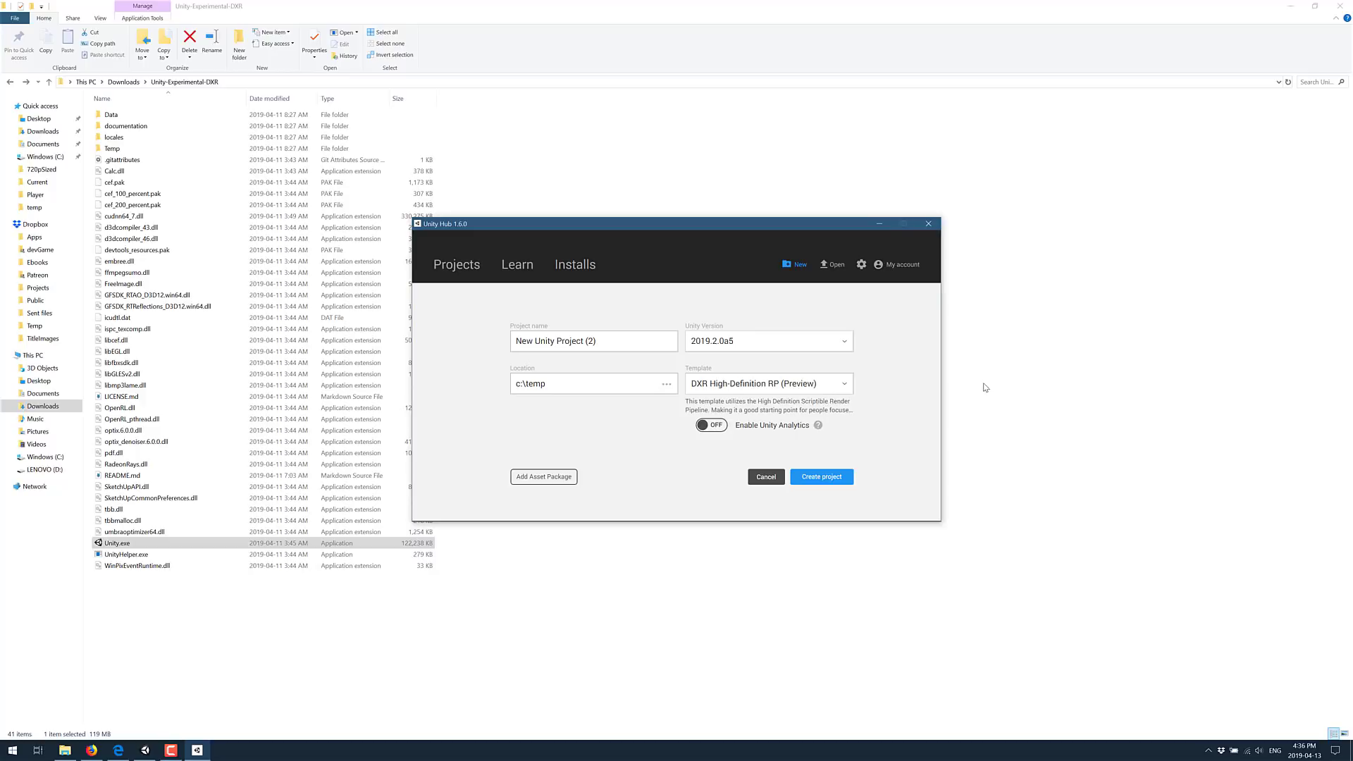
{"action": "left_click", "coordinate": [927, 224]}
{"action": "left_click", "coordinate": [147, 750]}
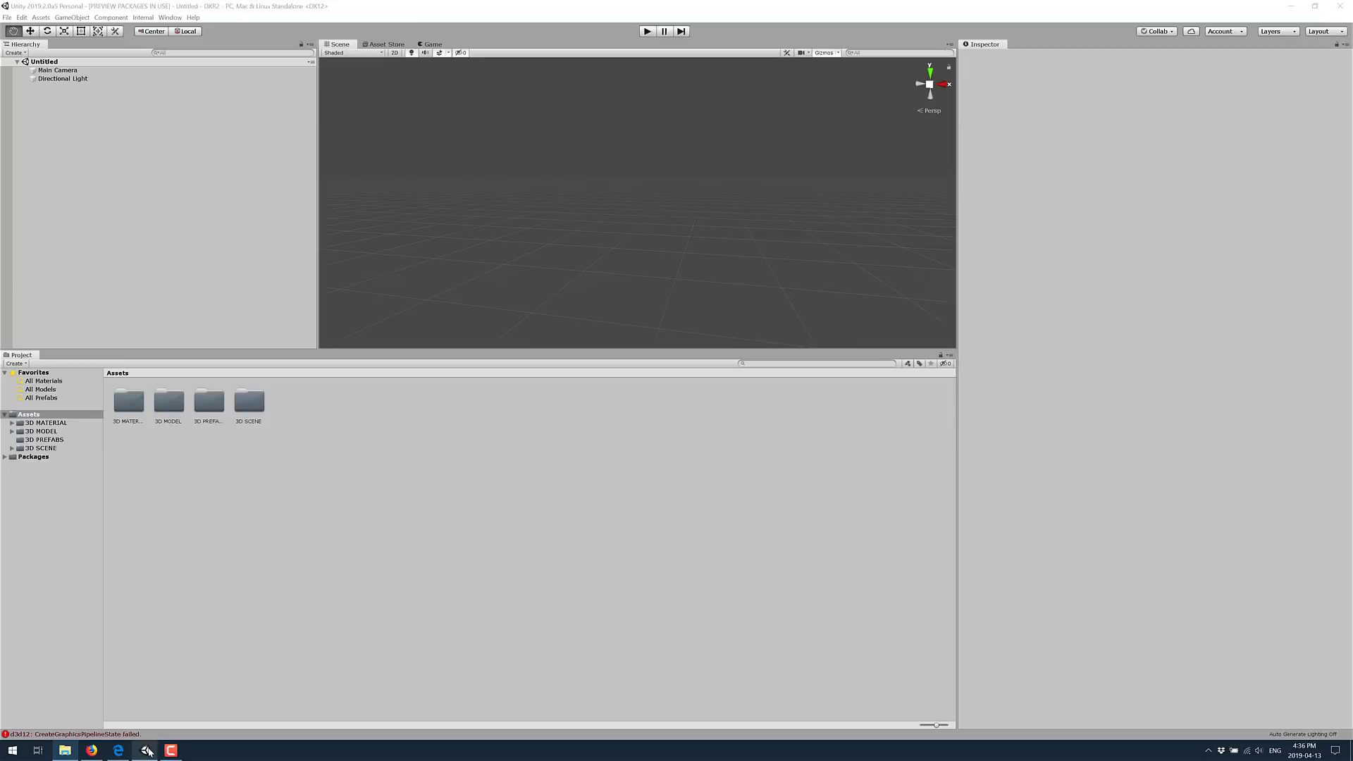
- Open the Indoors scene from the 3D SCENE folder and turn the camera around the meeting room
{"action": "double_click", "coordinate": [244, 412]}
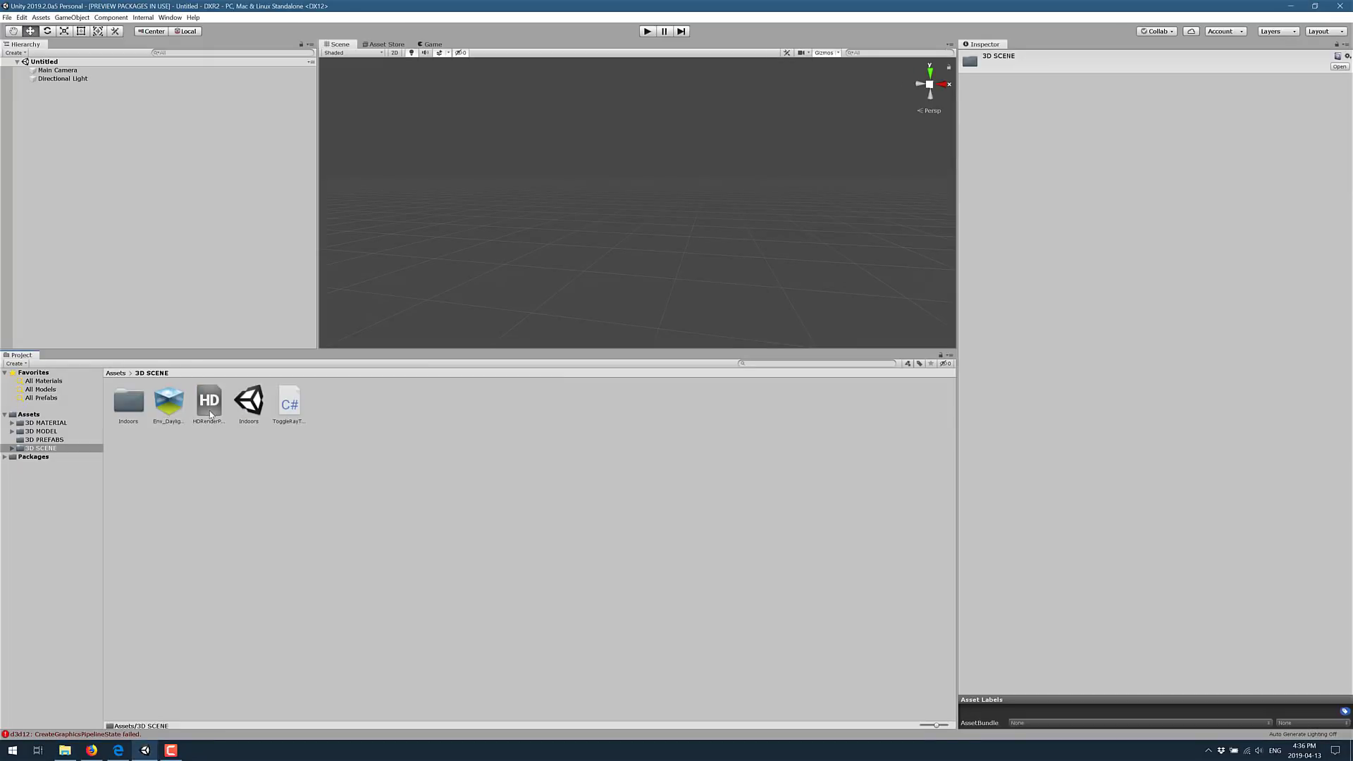
{"action": "left_click", "coordinate": [247, 409]}
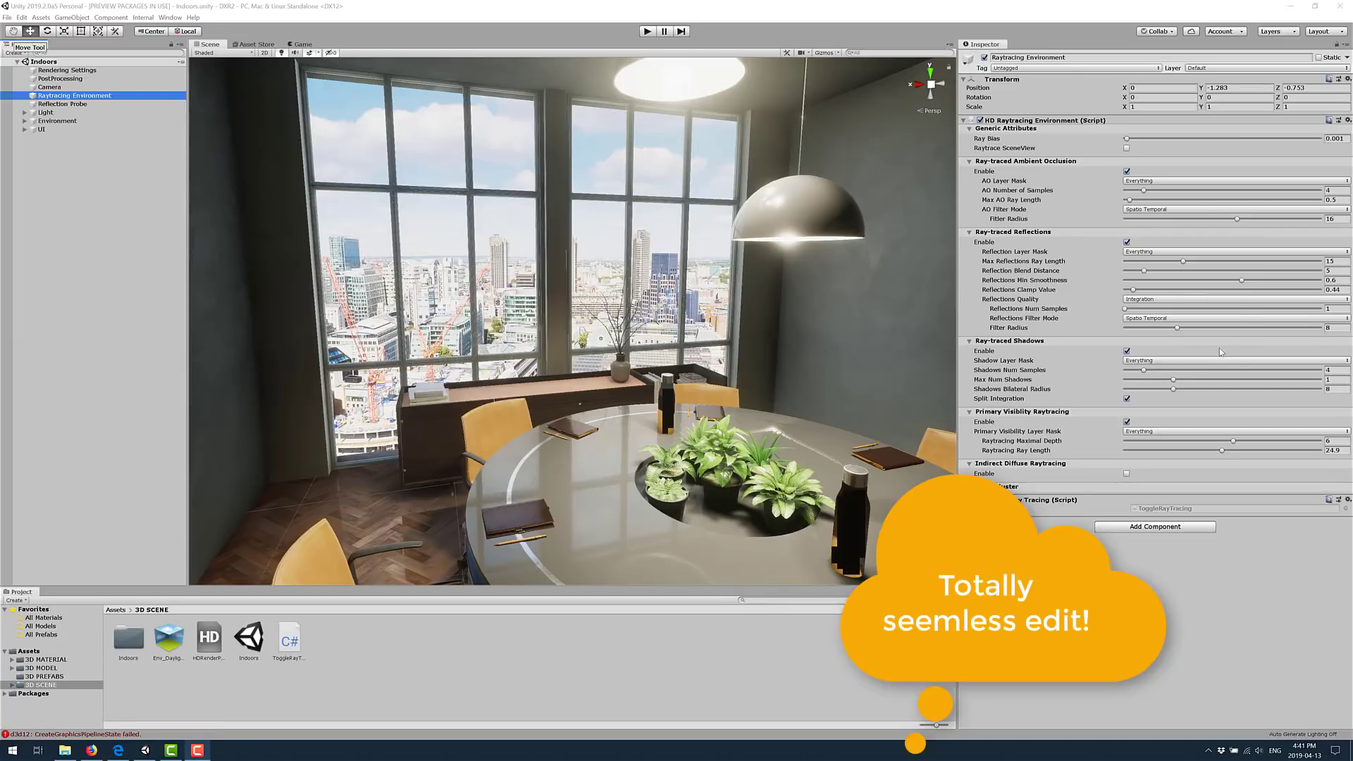
{"action": "right_click_drag", "start_coordinate": [675, 333], "coordinate": [761, 339]}
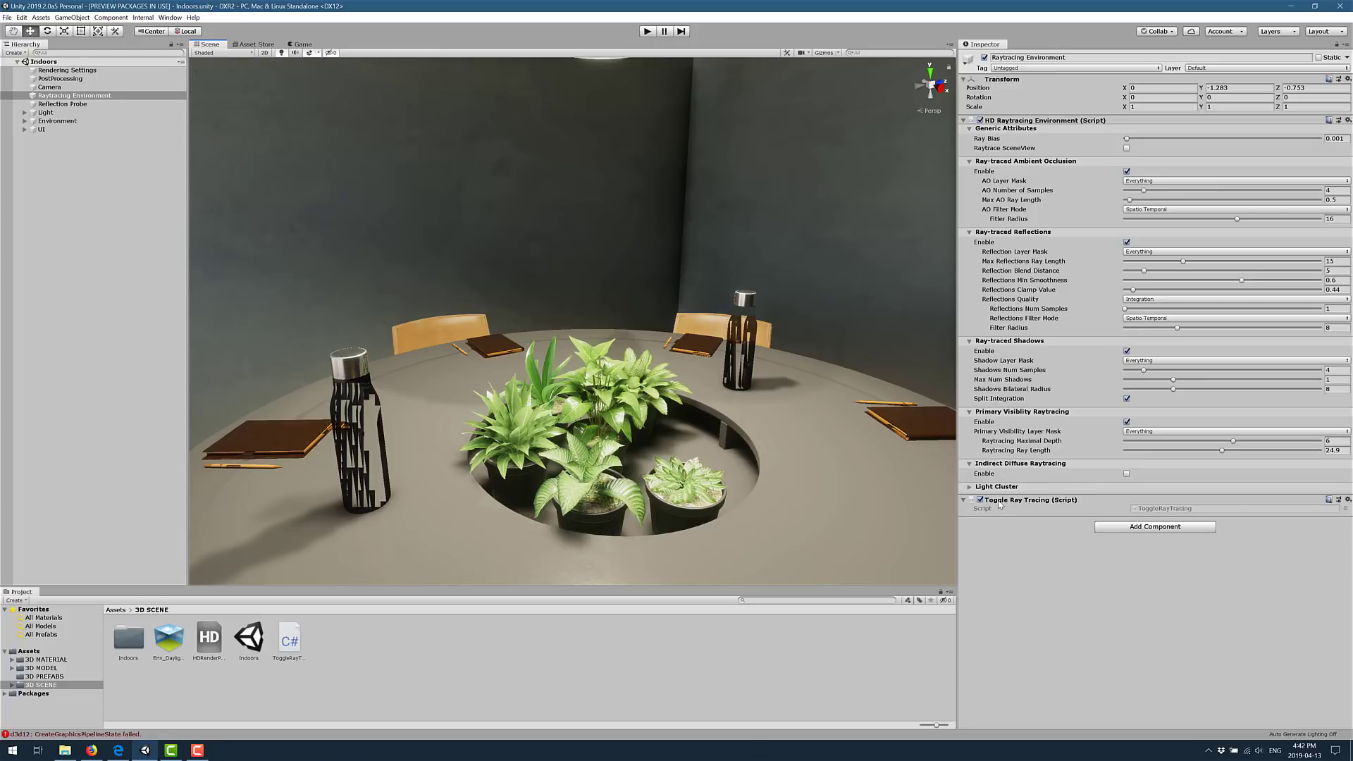
- Select the UI Canvas and the bottle on the right of the table to inspect them
{"action": "left_click", "coordinate": [735, 346]}
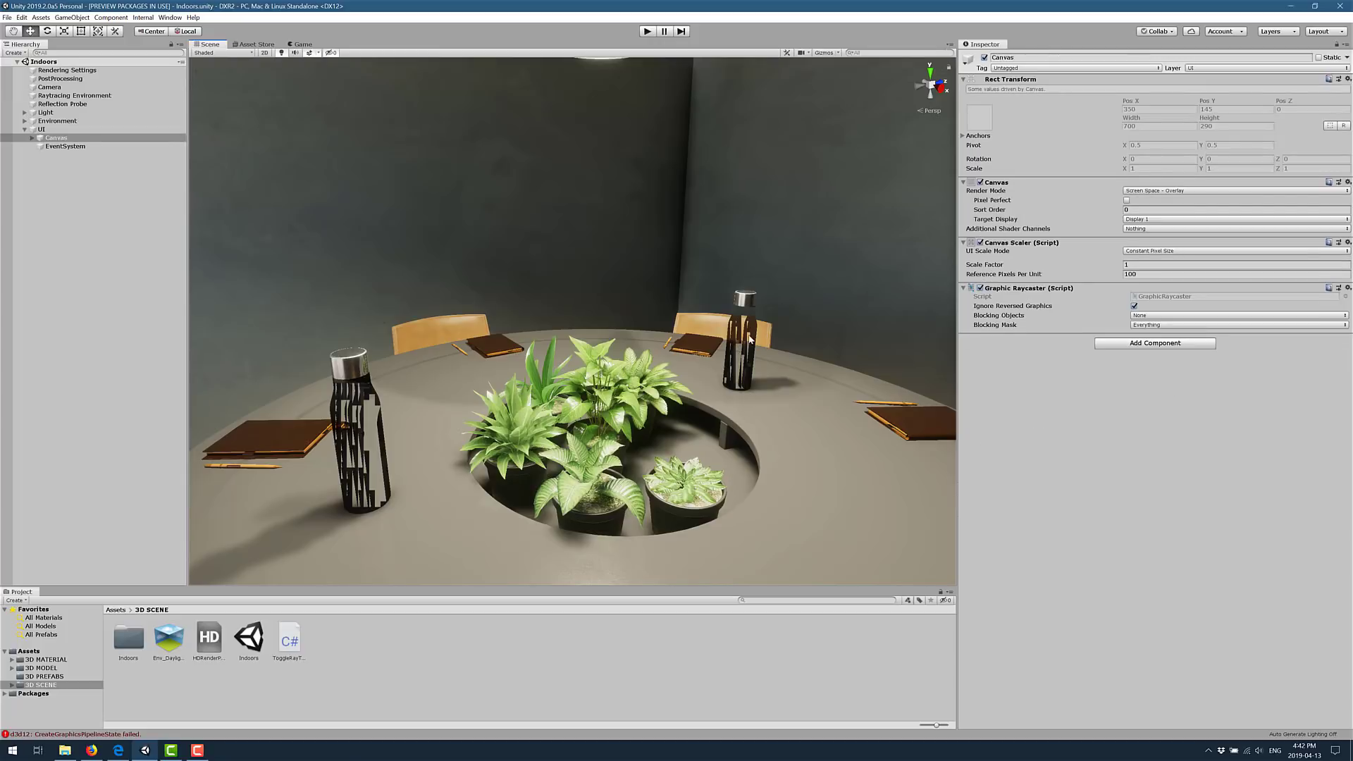
{"action": "left_click", "coordinate": [742, 343]}
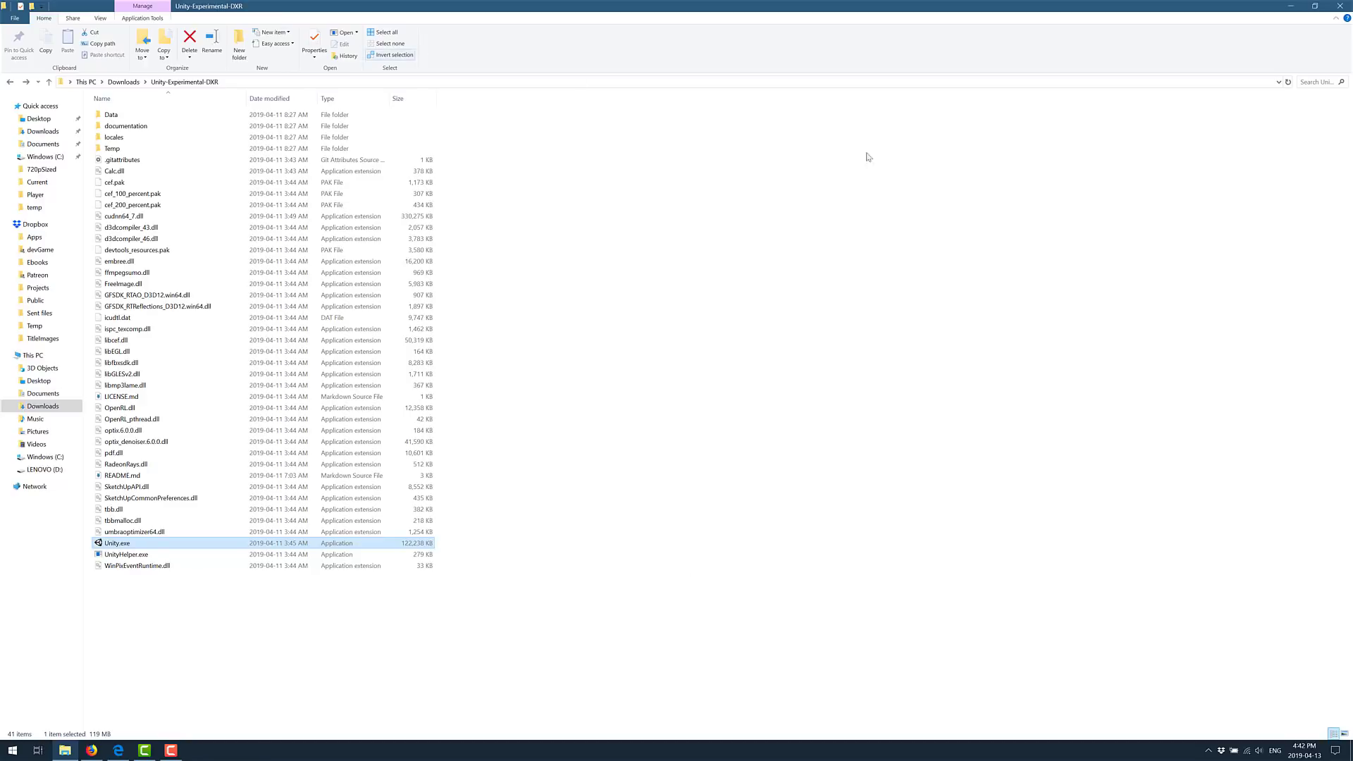
- Clear the file selection and open the Unity-Experimental-DXR documentation folder
{"action": "left_click", "coordinate": [543, 396]}
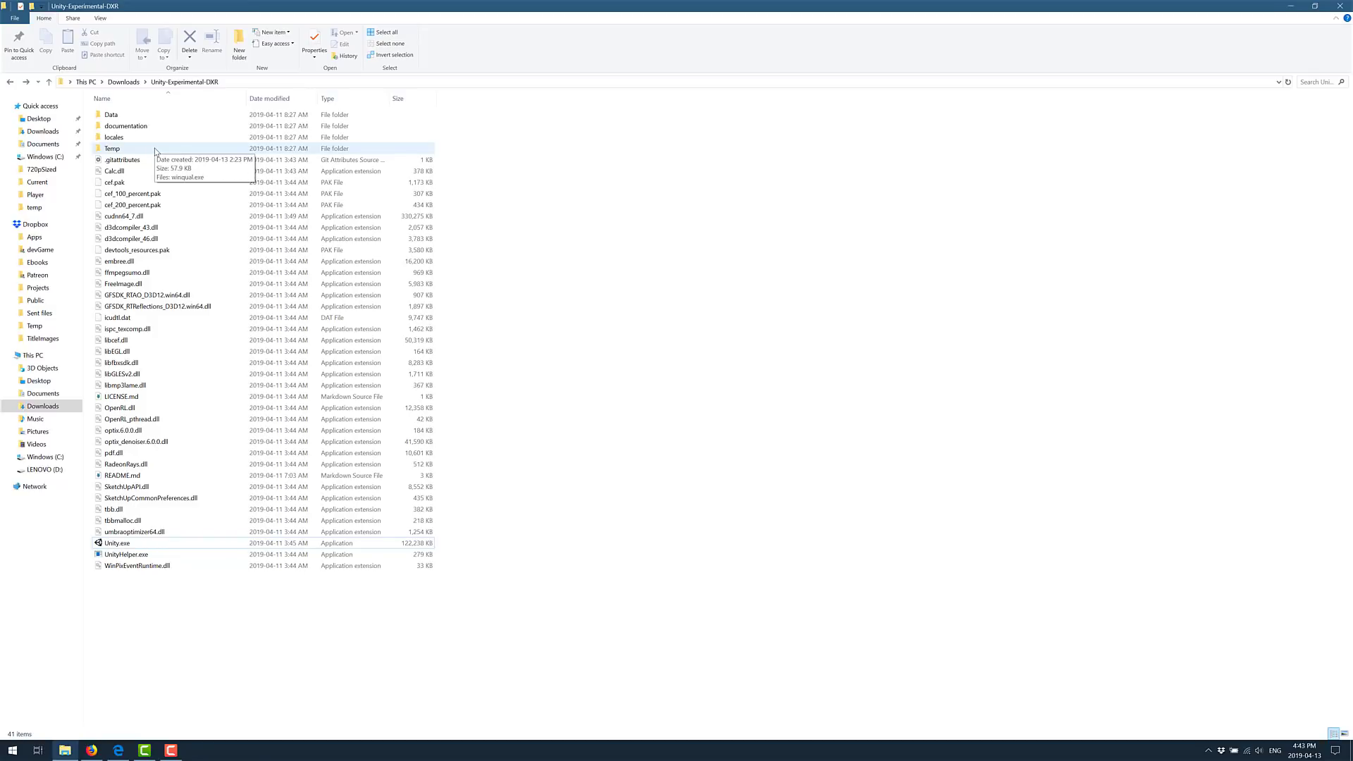
{"action": "double_click", "coordinate": [139, 128]}
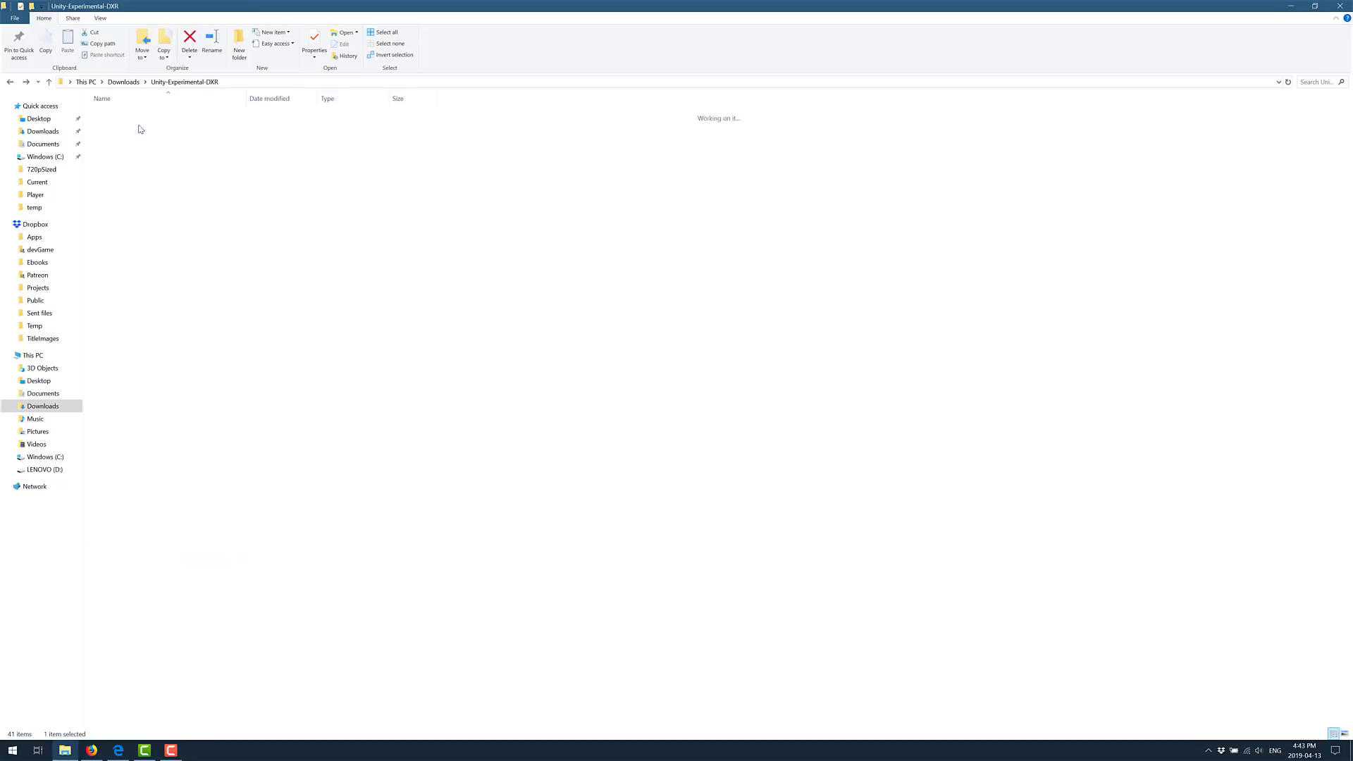
- Bring up the Experimental DXR project manual PDF and highlight its NVIDIA RTX series requirement
{"action": "left_click", "coordinate": [91, 750]}
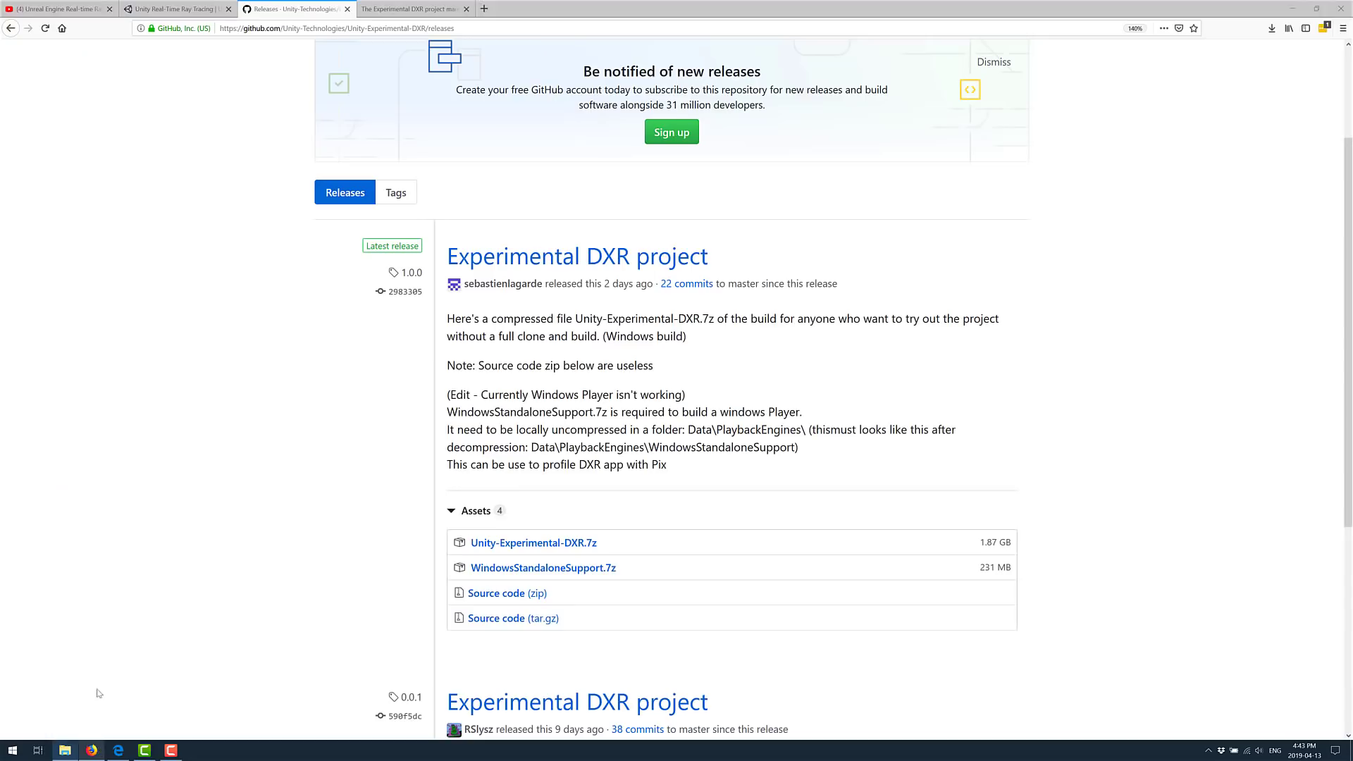
{"action": "left_click", "coordinate": [387, 14]}
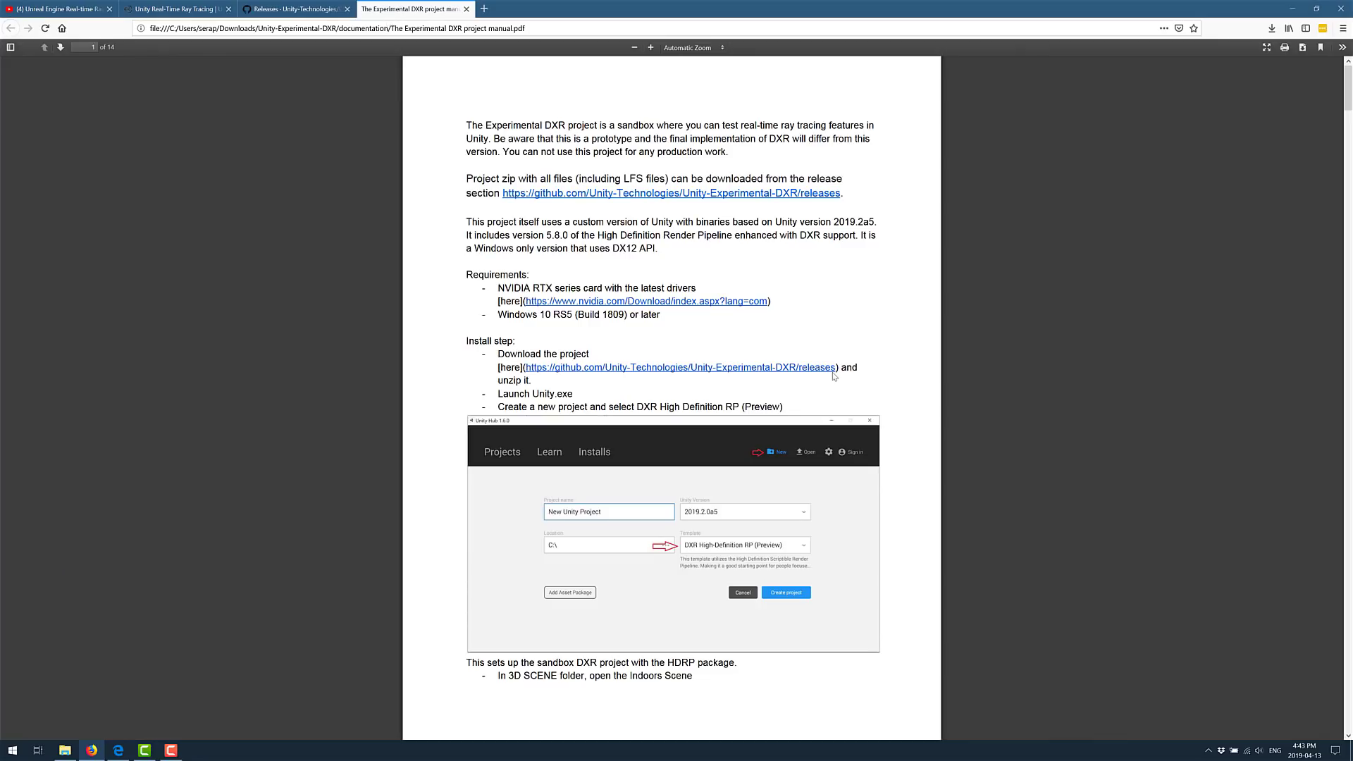
{"action": "scroll", "coordinate": [834, 376], "scroll_direction": "up", "scroll_amount": 1}
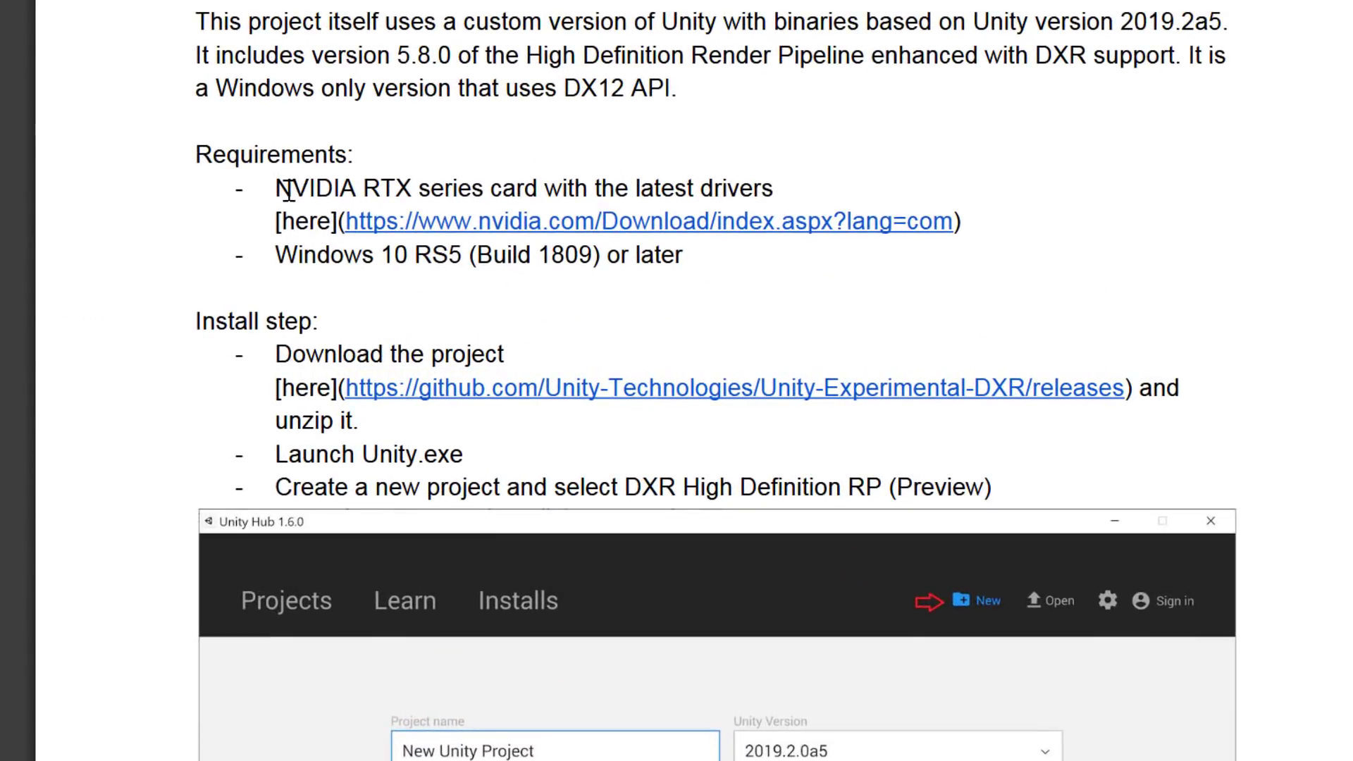
{"action": "left_click_drag", "start_coordinate": [292, 189], "coordinate": [478, 190]}
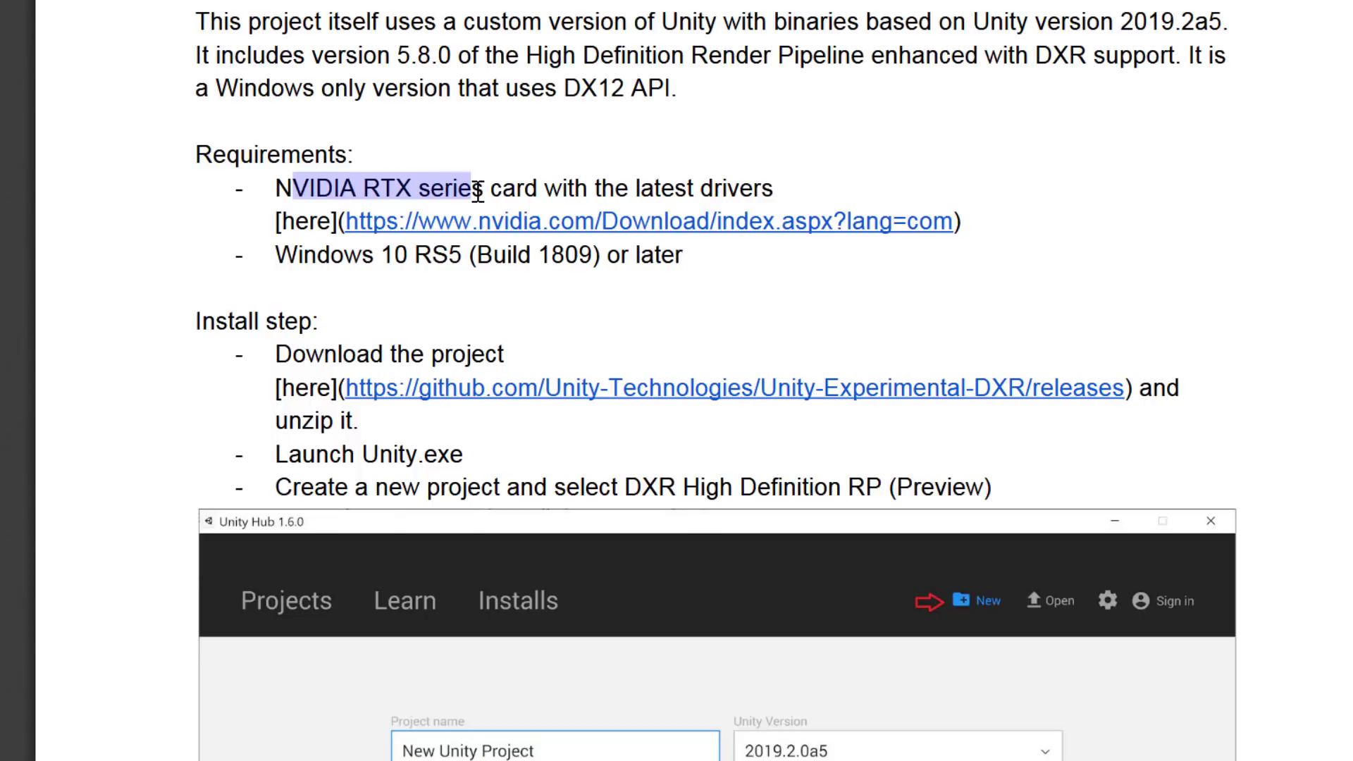
{"action": "left_click", "coordinate": [926, 168]}
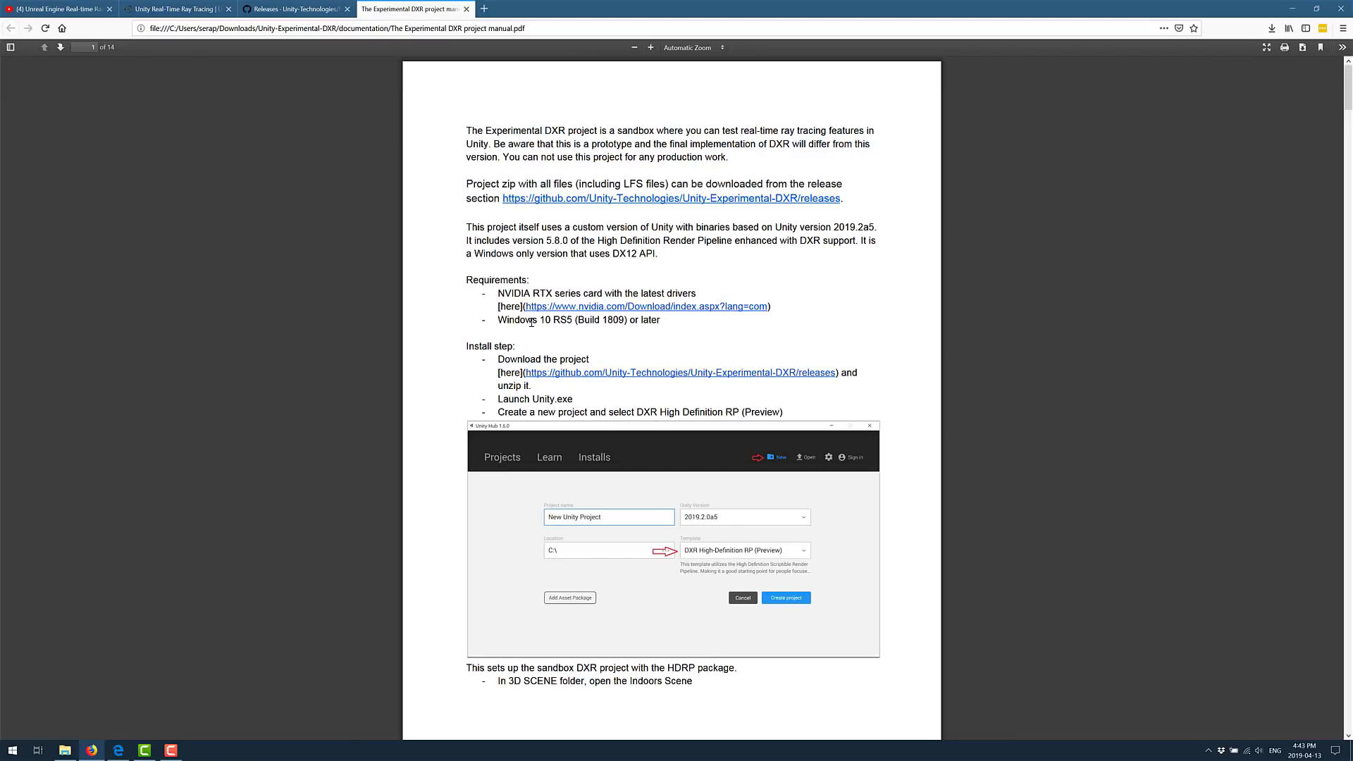
{"action": "key", "text": "super"}
{"action": "type", "text": "win"}
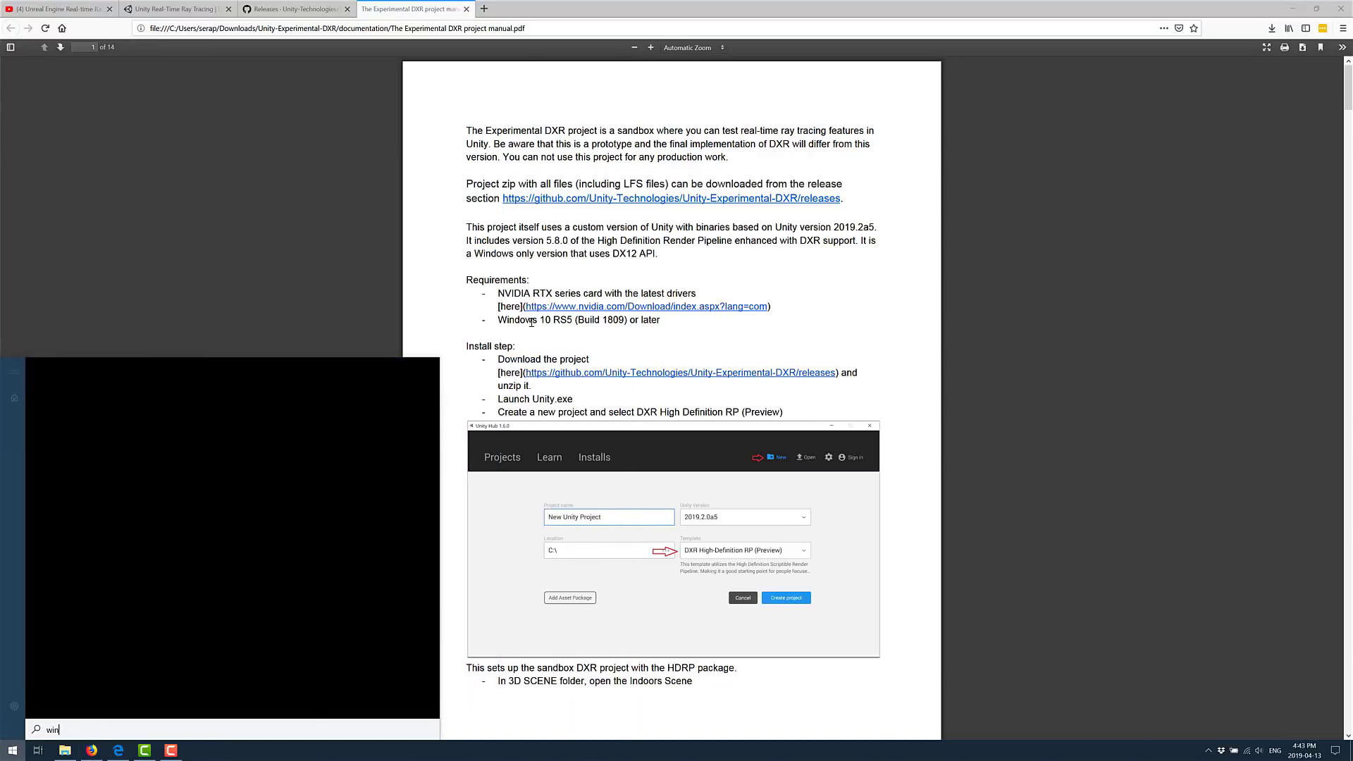
{"action": "type", "text": "ver"}
{"action": "key", "text": "Return"}
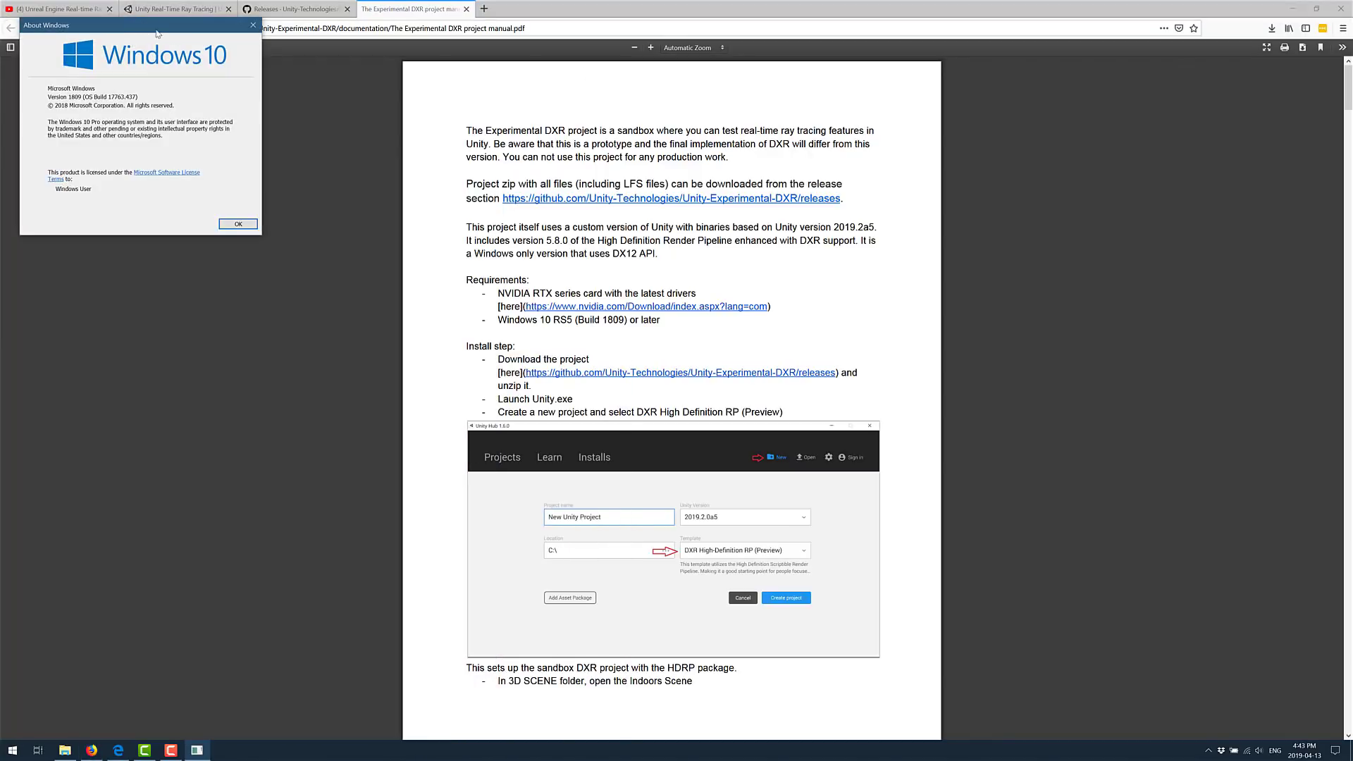
{"action": "left_click_drag", "start_coordinate": [155, 27], "coordinate": [787, 171]}
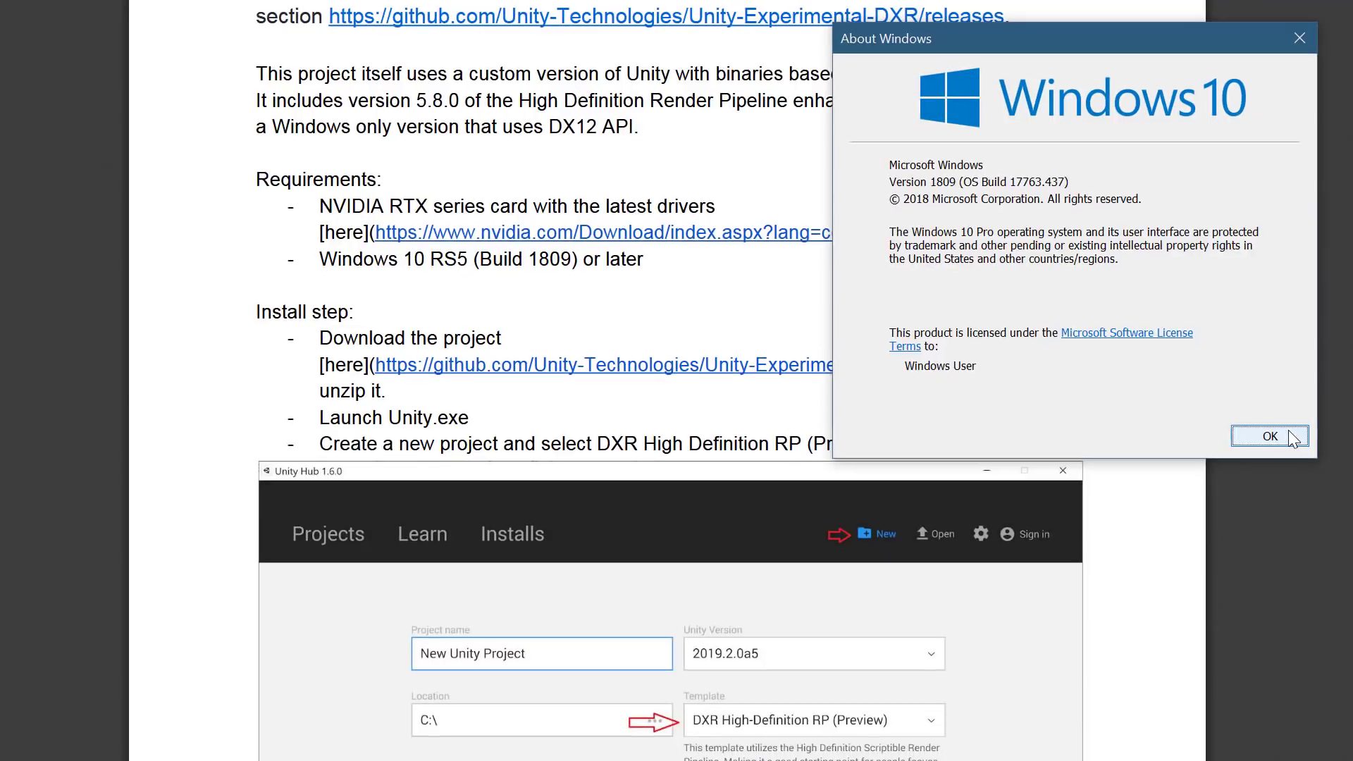
{"action": "left_click", "coordinate": [1105, 696]}
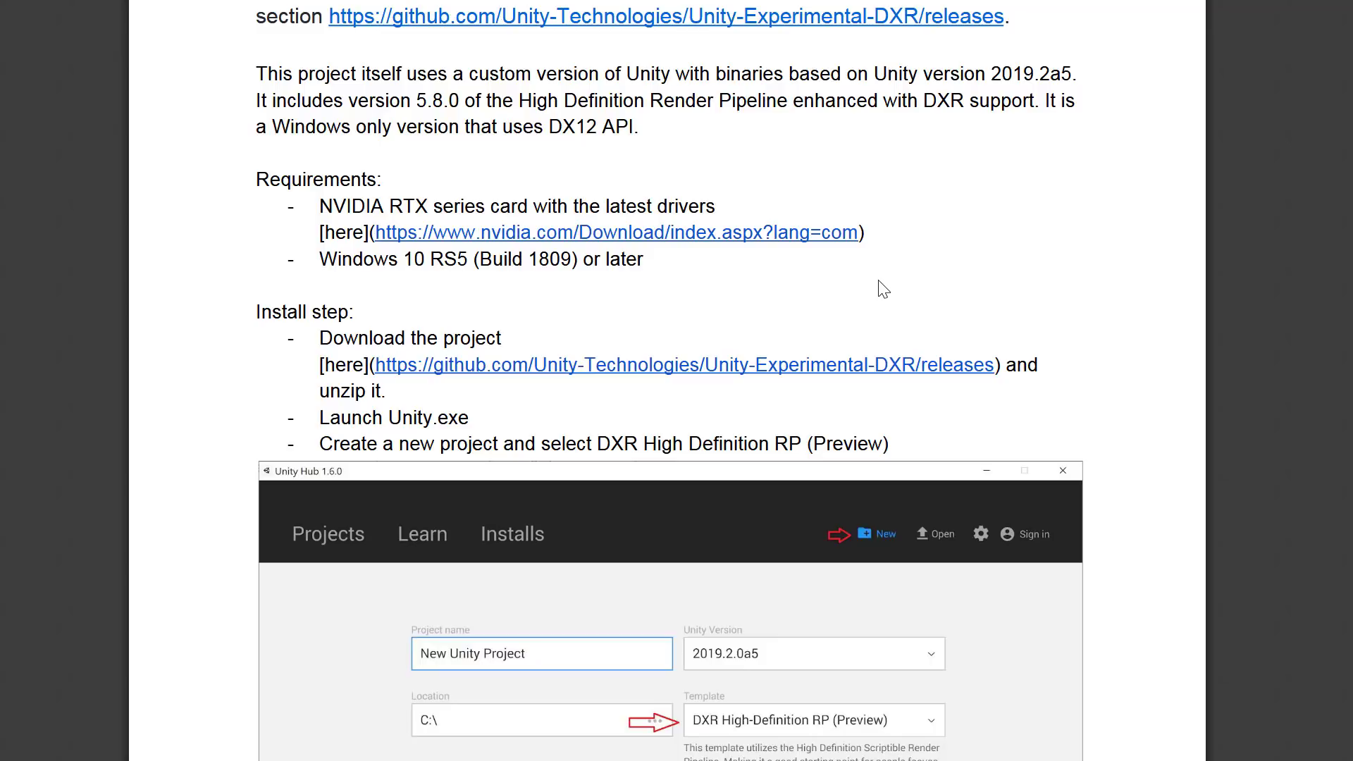
- Scroll the DXR manual past the install steps and the Unity Hub screenshot
{"action": "scroll", "coordinate": [945, 205], "scroll_direction": "down", "scroll_amount": 3}
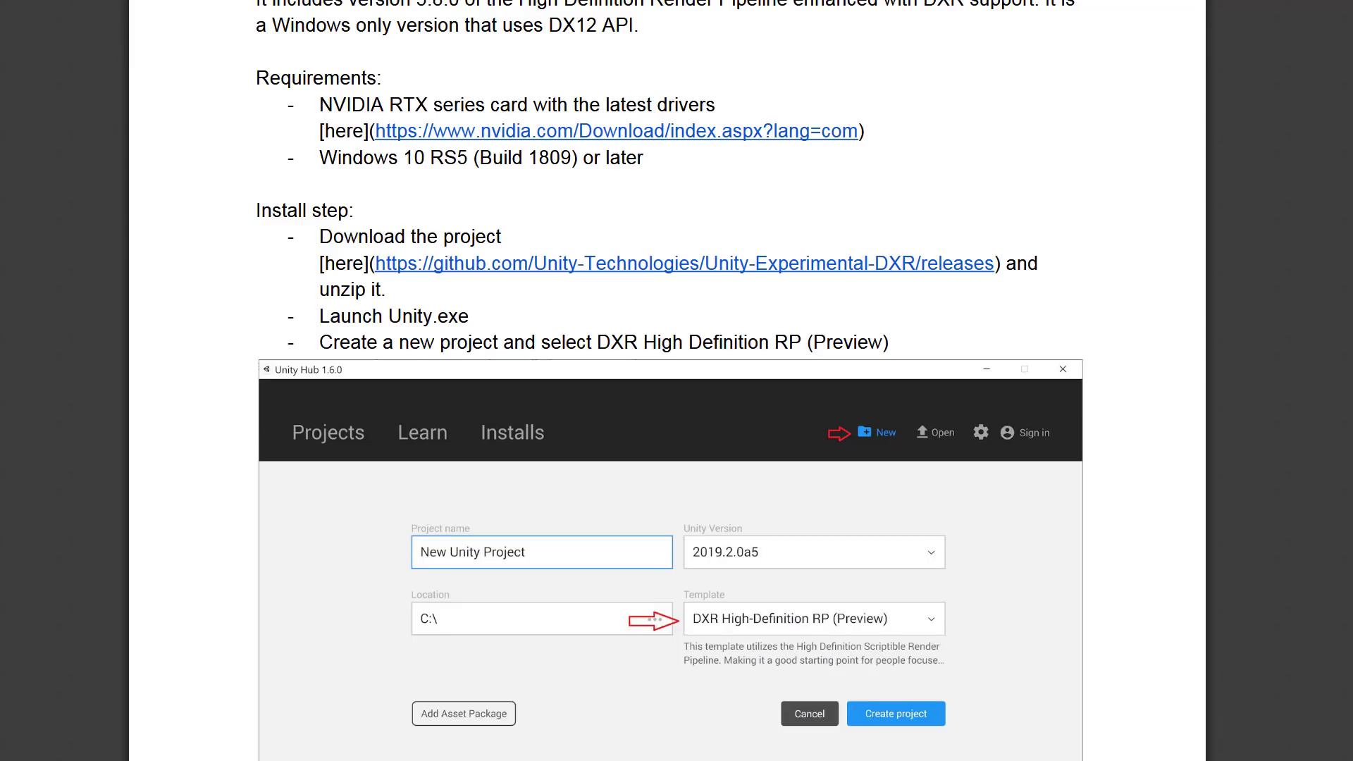
{"action": "scroll", "coordinate": [950, 154], "scroll_direction": "down", "scroll_amount": 20}
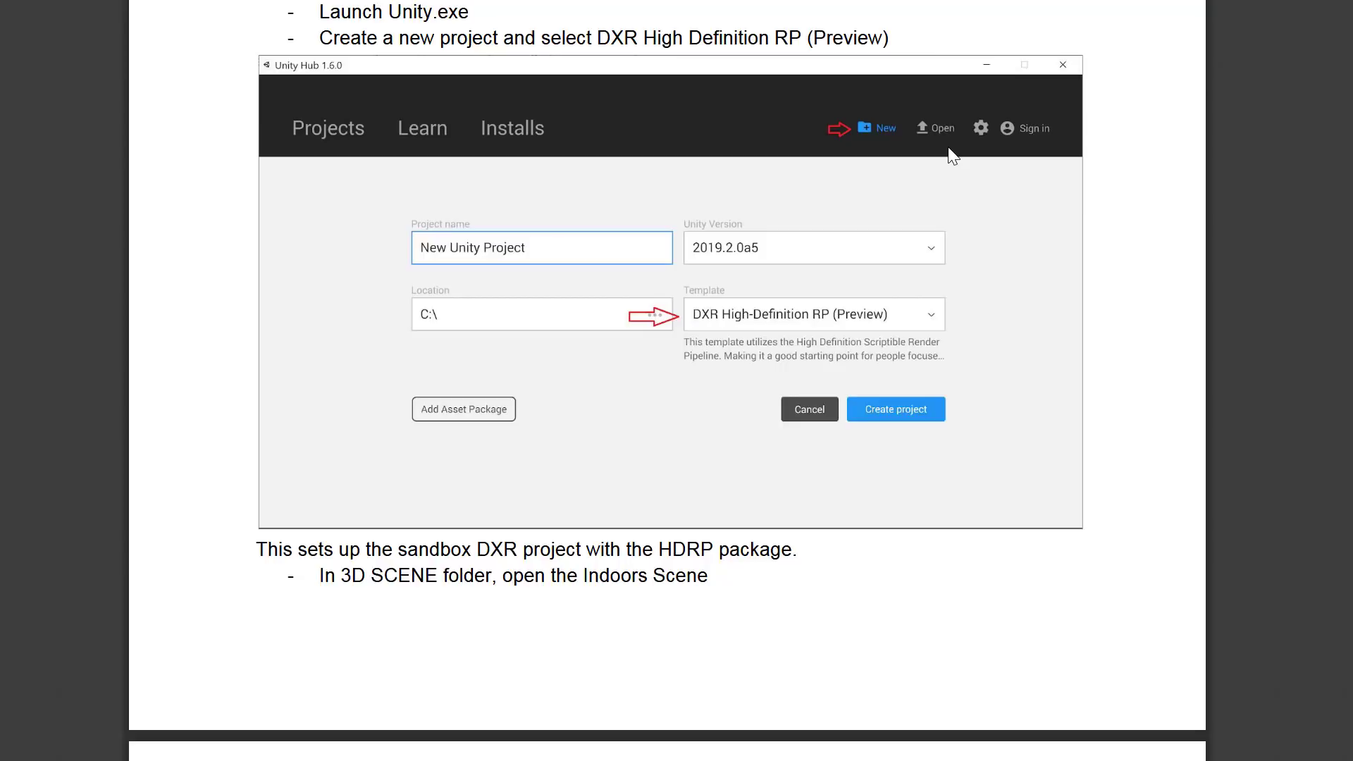
{"action": "scroll", "coordinate": [951, 154], "scroll_direction": "down", "scroll_amount": 17}
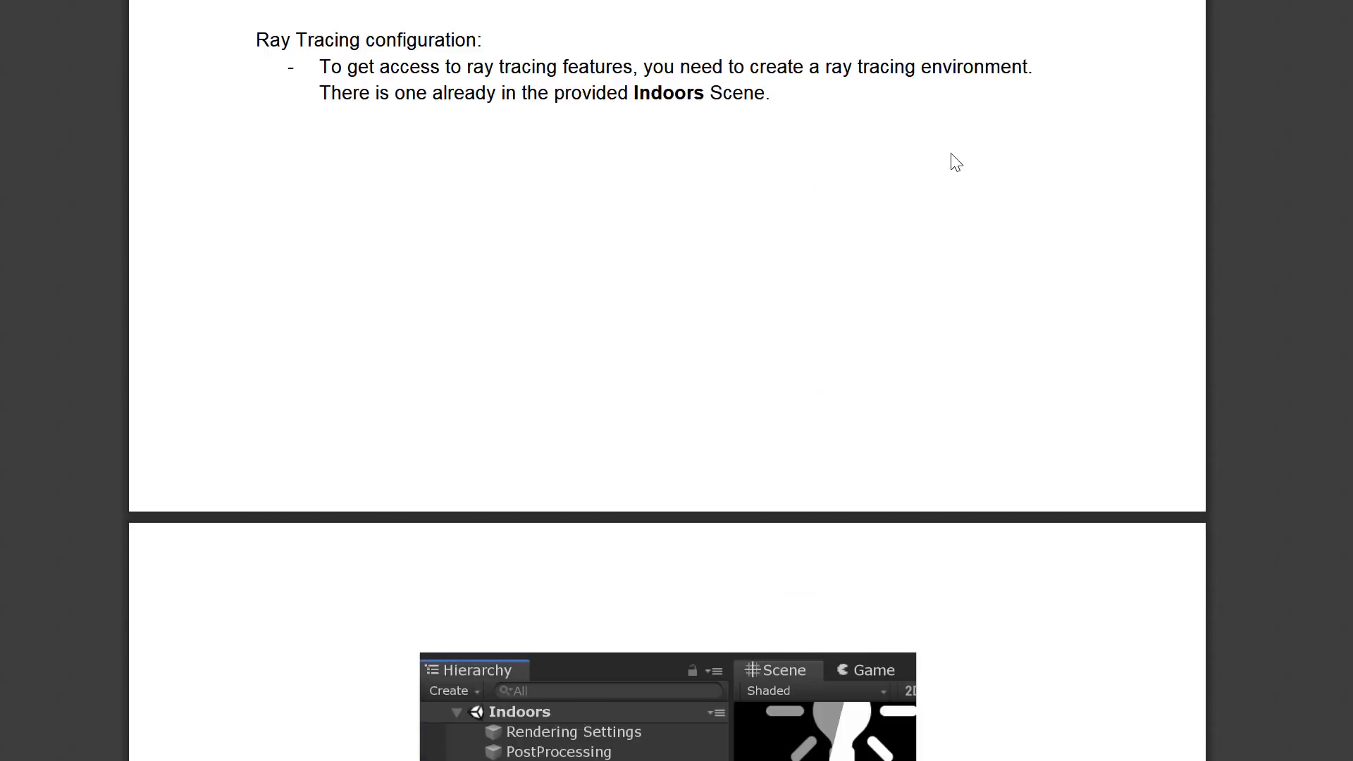
{"action": "scroll", "coordinate": [953, 162], "scroll_direction": "down", "scroll_amount": 3}
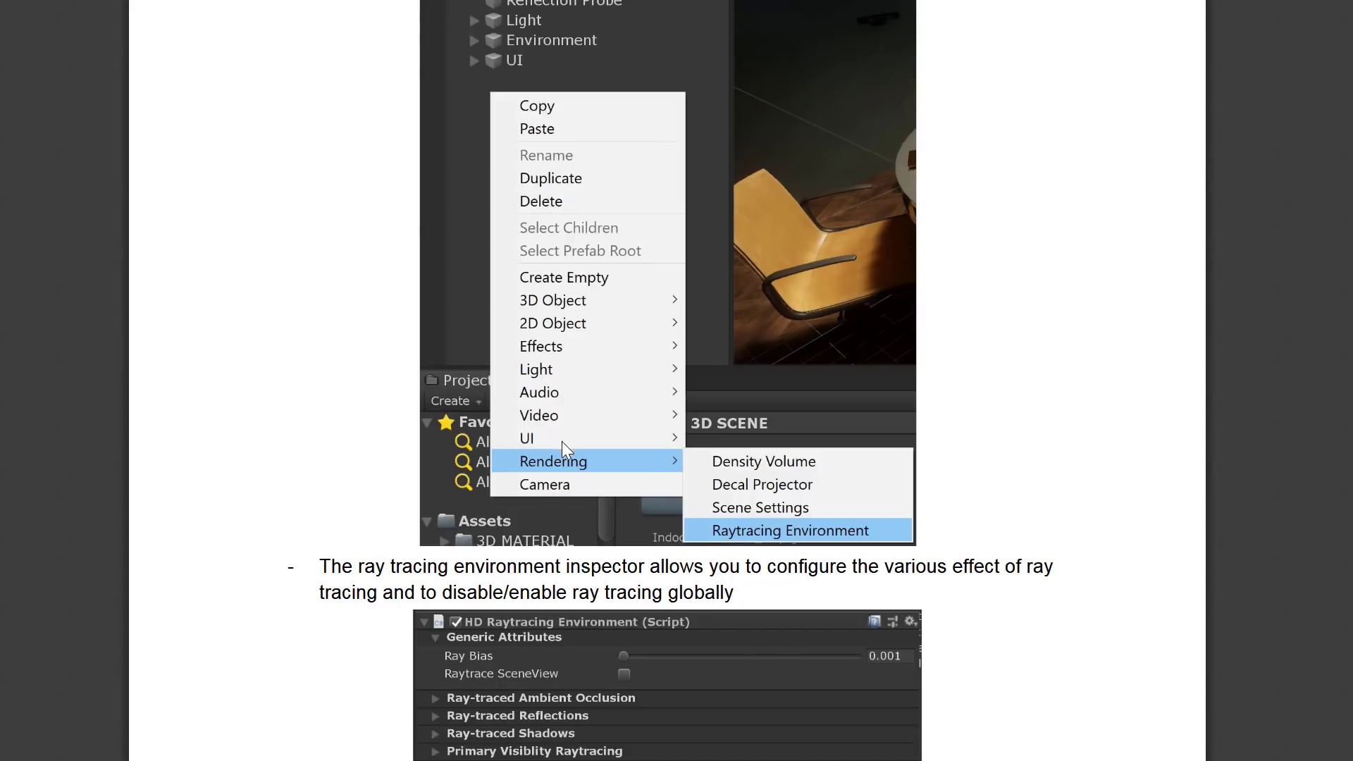
{"action": "scroll", "coordinate": [687, 518], "scroll_direction": "down", "scroll_amount": 10}
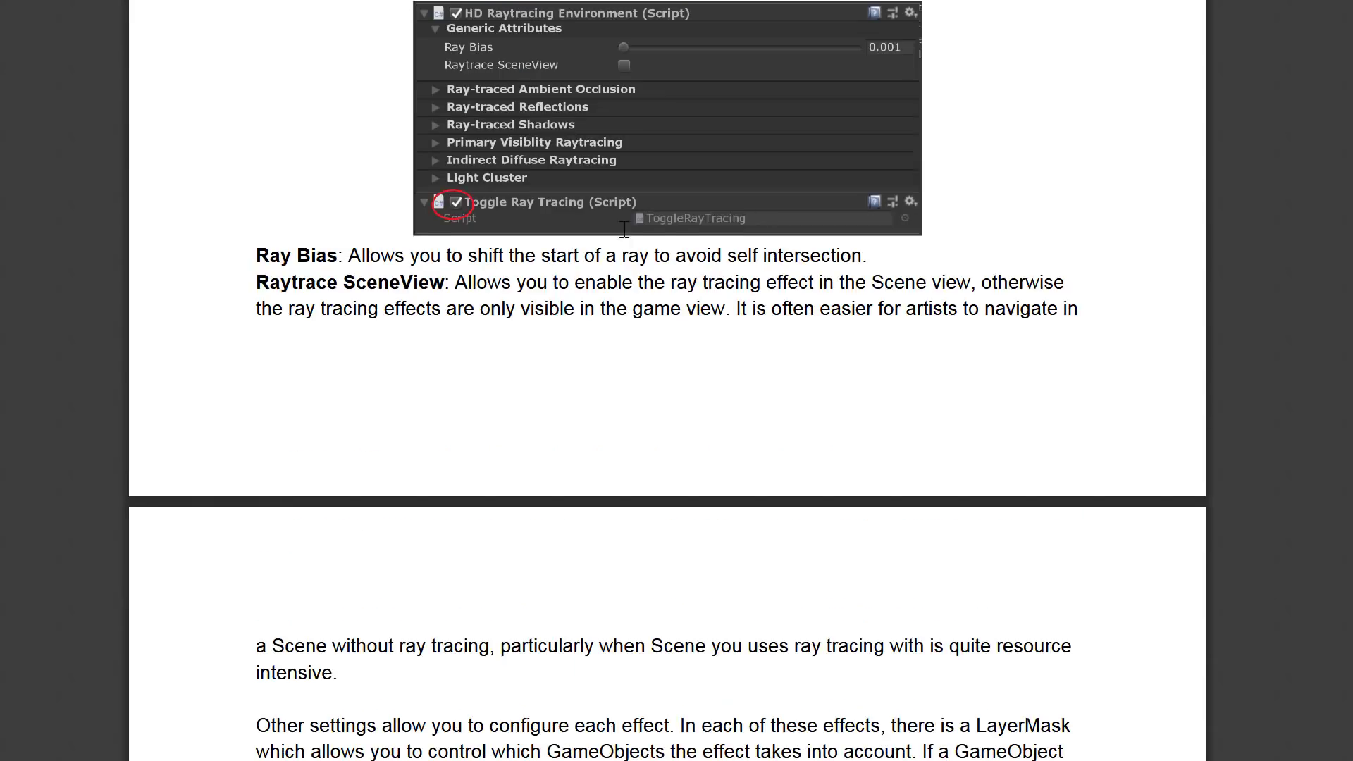
{"action": "scroll", "coordinate": [816, 398], "scroll_direction": "down", "scroll_amount": 5}
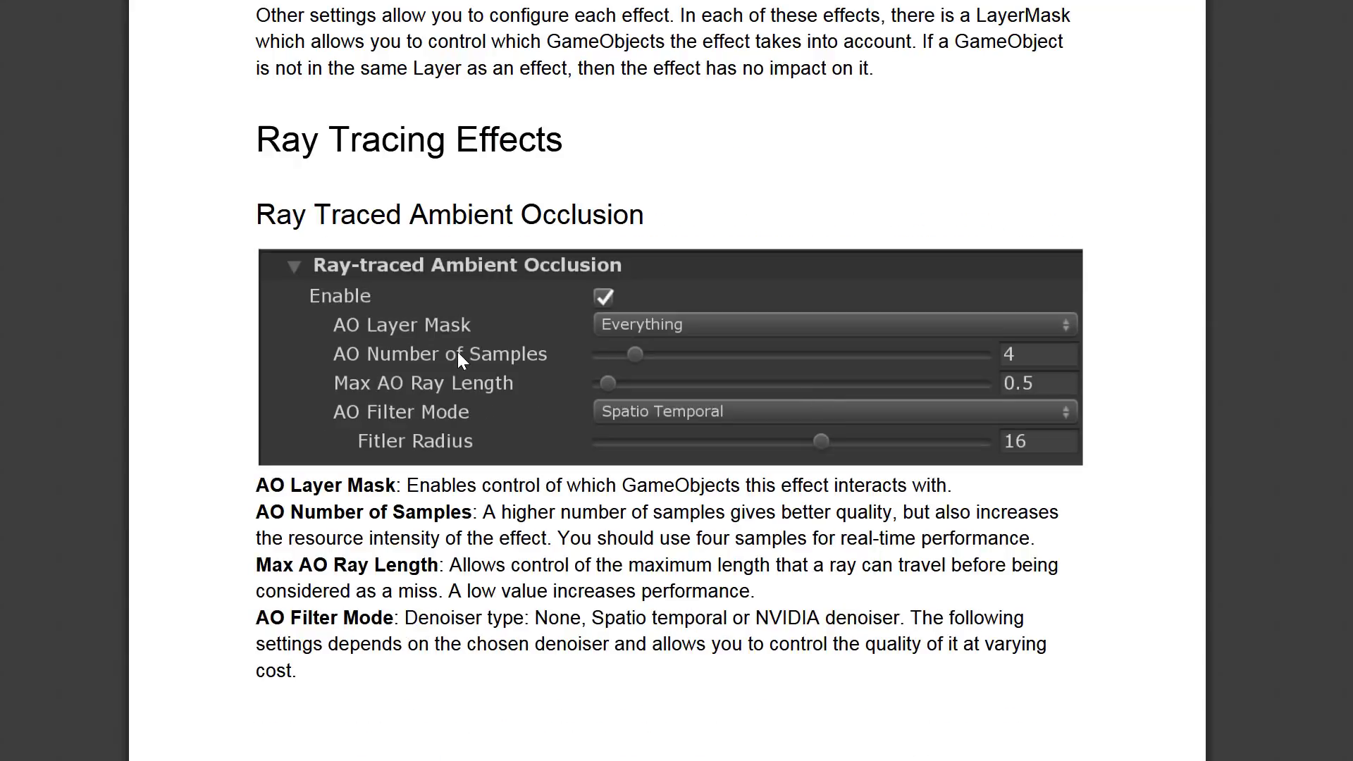
{"action": "scroll", "coordinate": [459, 356], "scroll_direction": "down", "scroll_amount": 3}
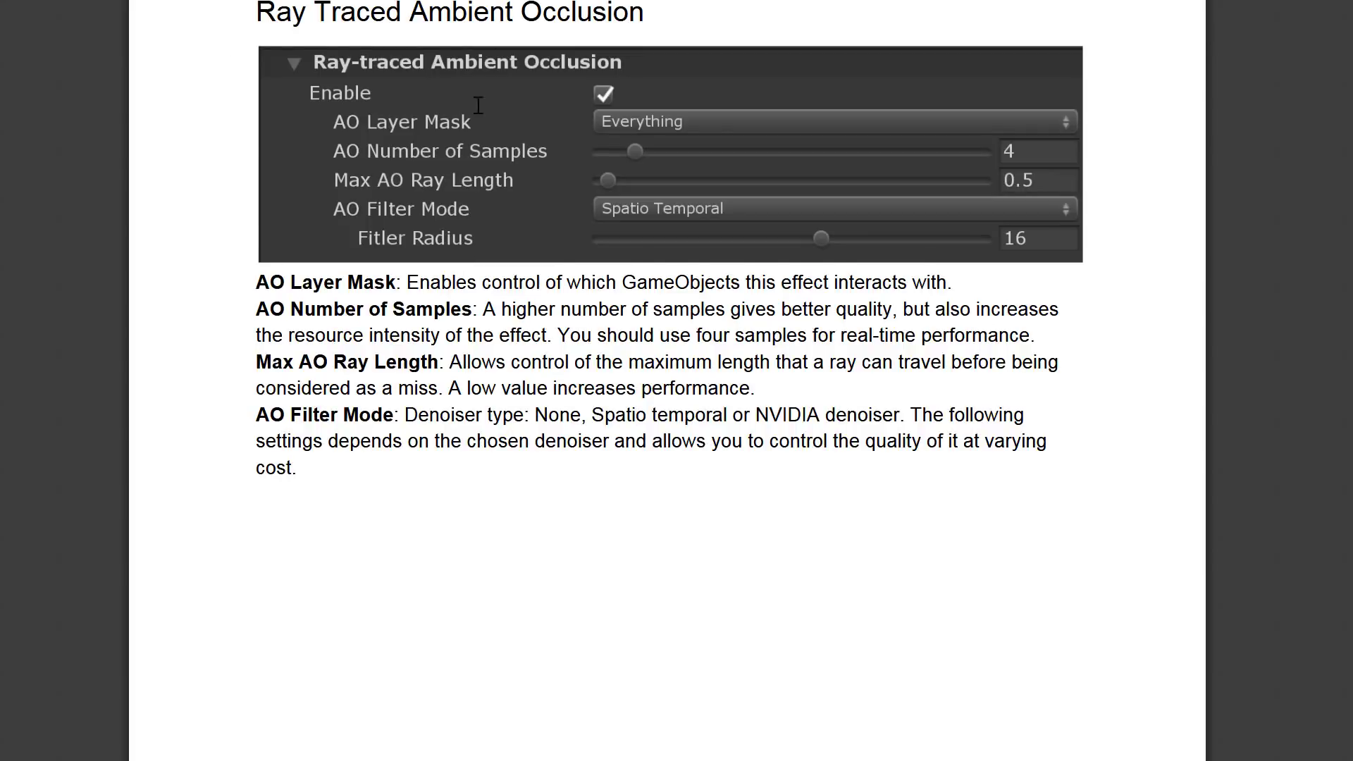
- Continue through the ray tracing effect sections to the Rendering Pass drop-down image
{"action": "left_click_drag", "start_coordinate": [290, 416], "coordinate": [595, 416]}
{"action": "scroll", "coordinate": [860, 477], "scroll_direction": "down", "scroll_amount": 6}
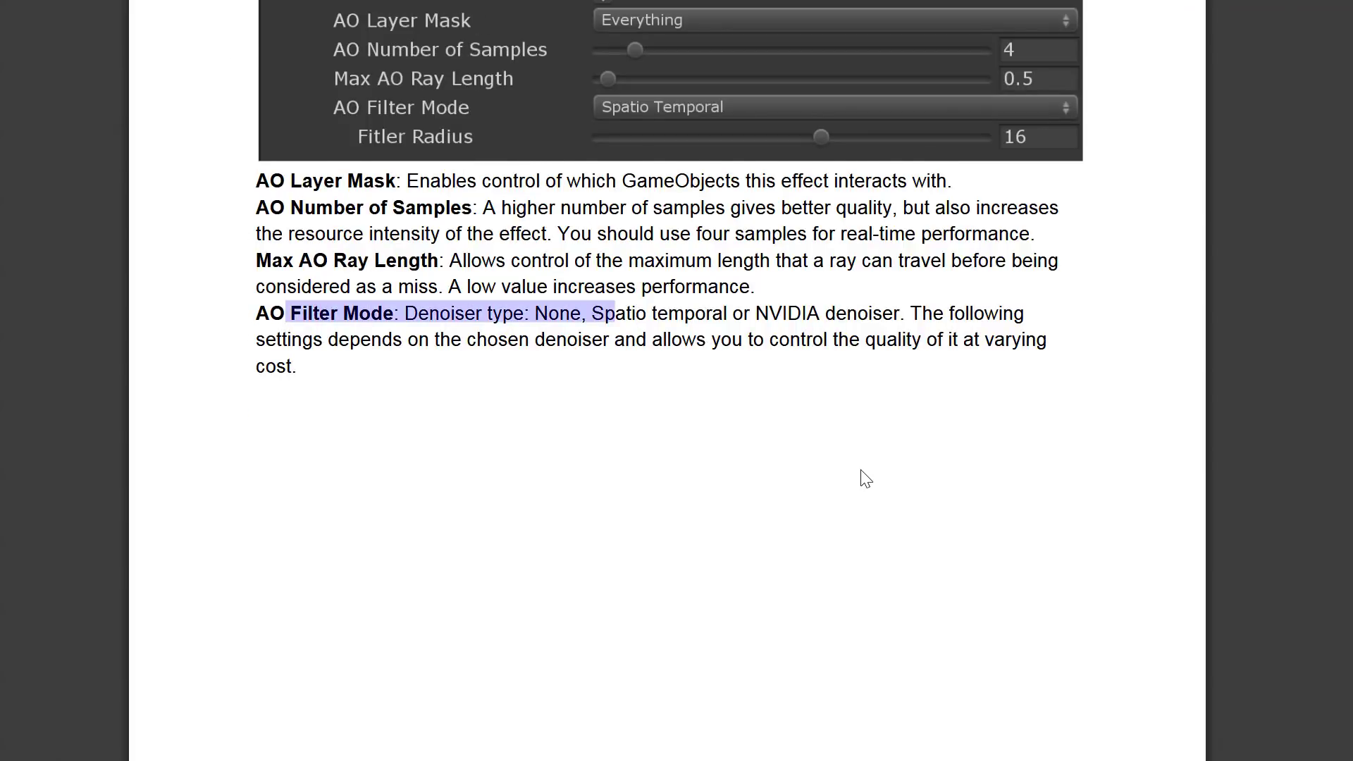
{"action": "scroll", "coordinate": [865, 478], "scroll_direction": "down", "scroll_amount": 20}
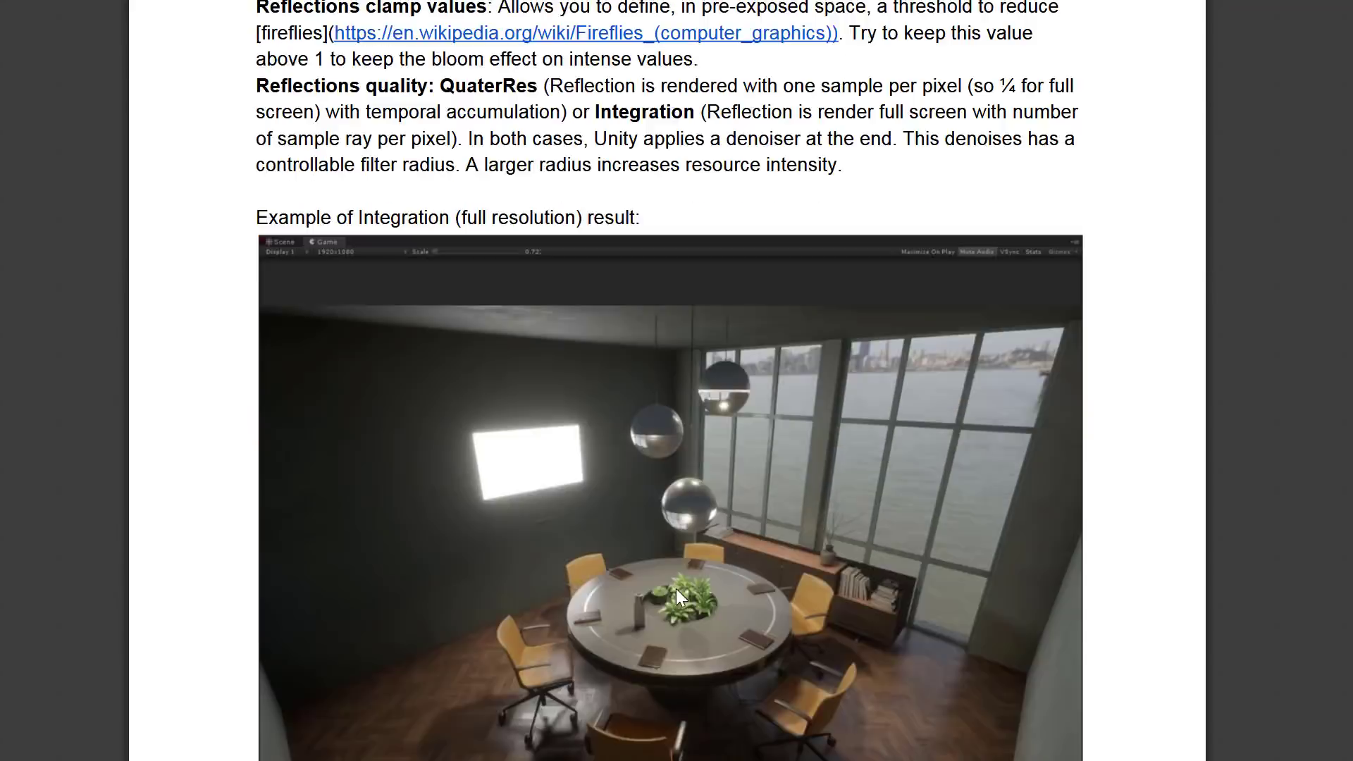
{"action": "scroll", "coordinate": [676, 591], "scroll_direction": "down", "scroll_amount": 20}
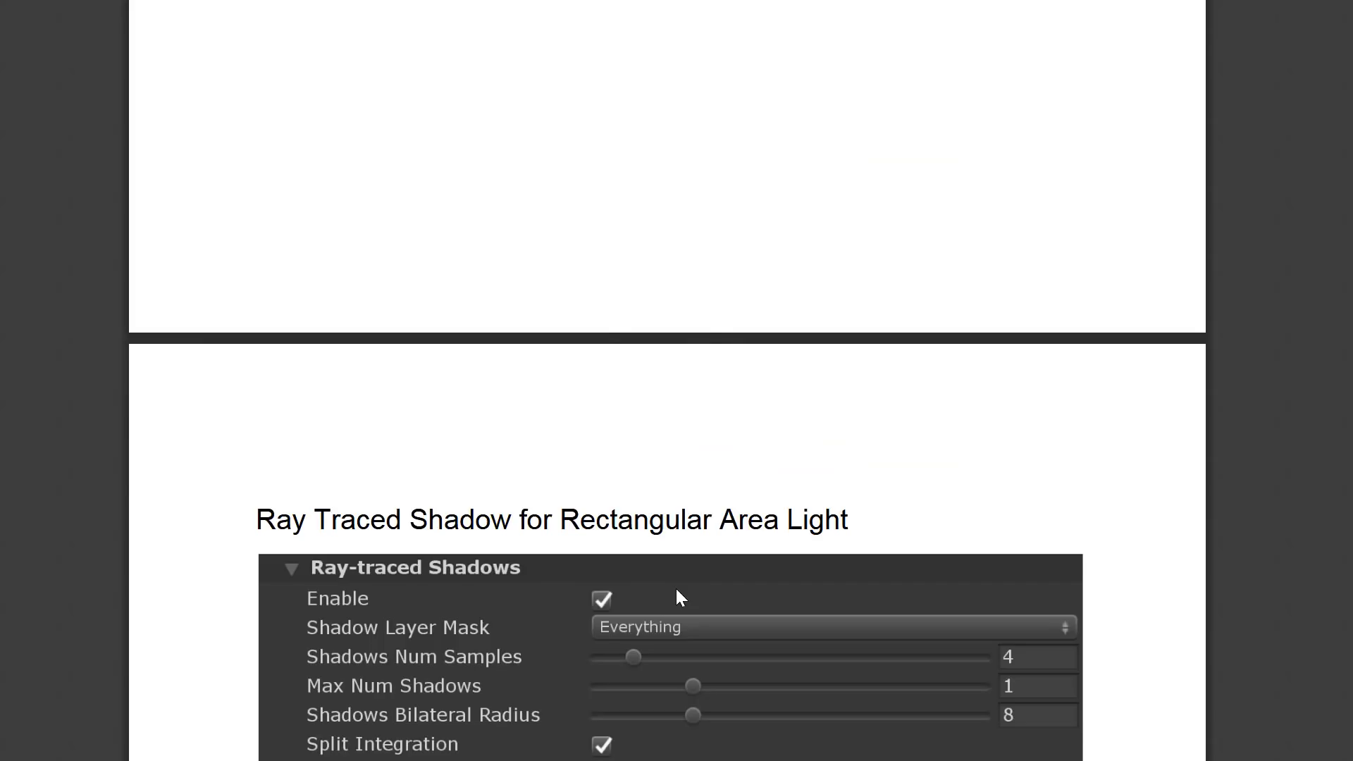
{"action": "scroll", "coordinate": [676, 591], "scroll_direction": "down", "scroll_amount": 15}
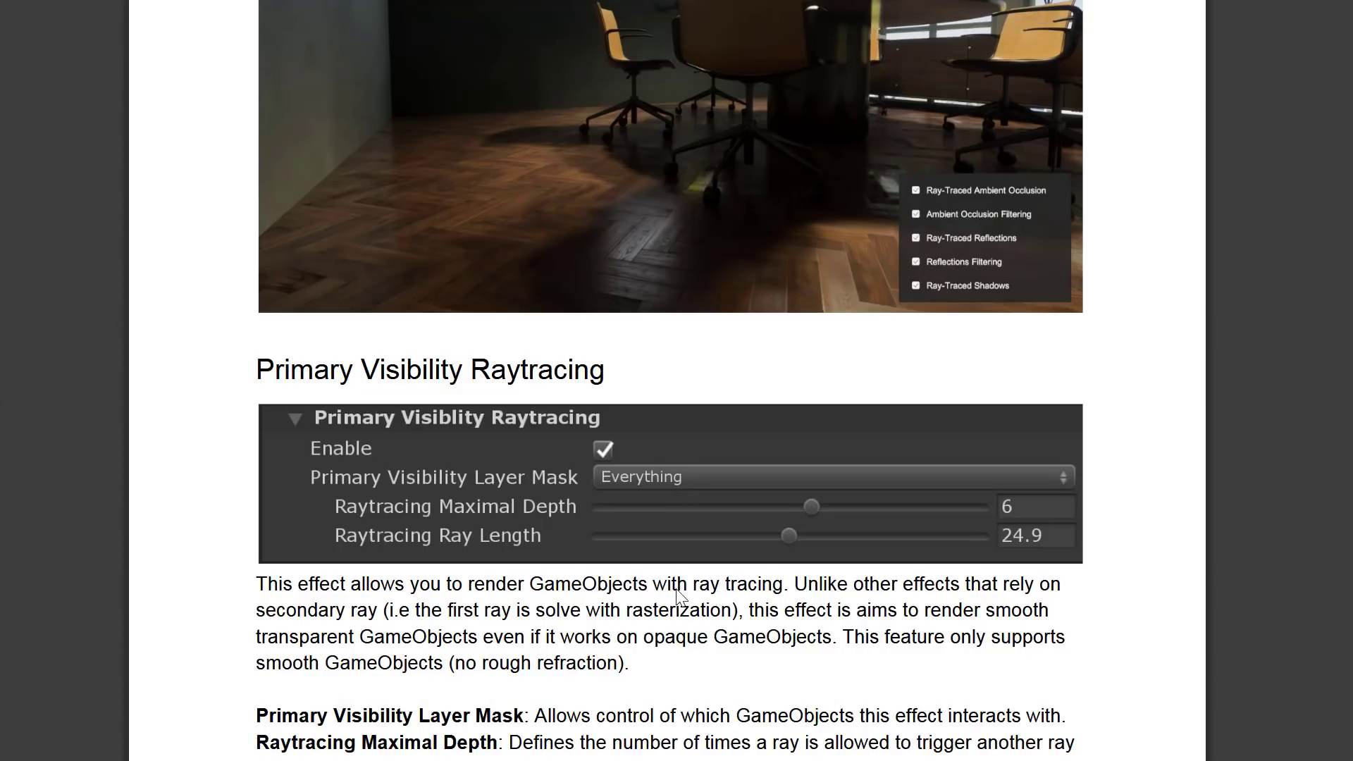
{"action": "scroll", "coordinate": [677, 596], "scroll_direction": "down", "scroll_amount": 20}
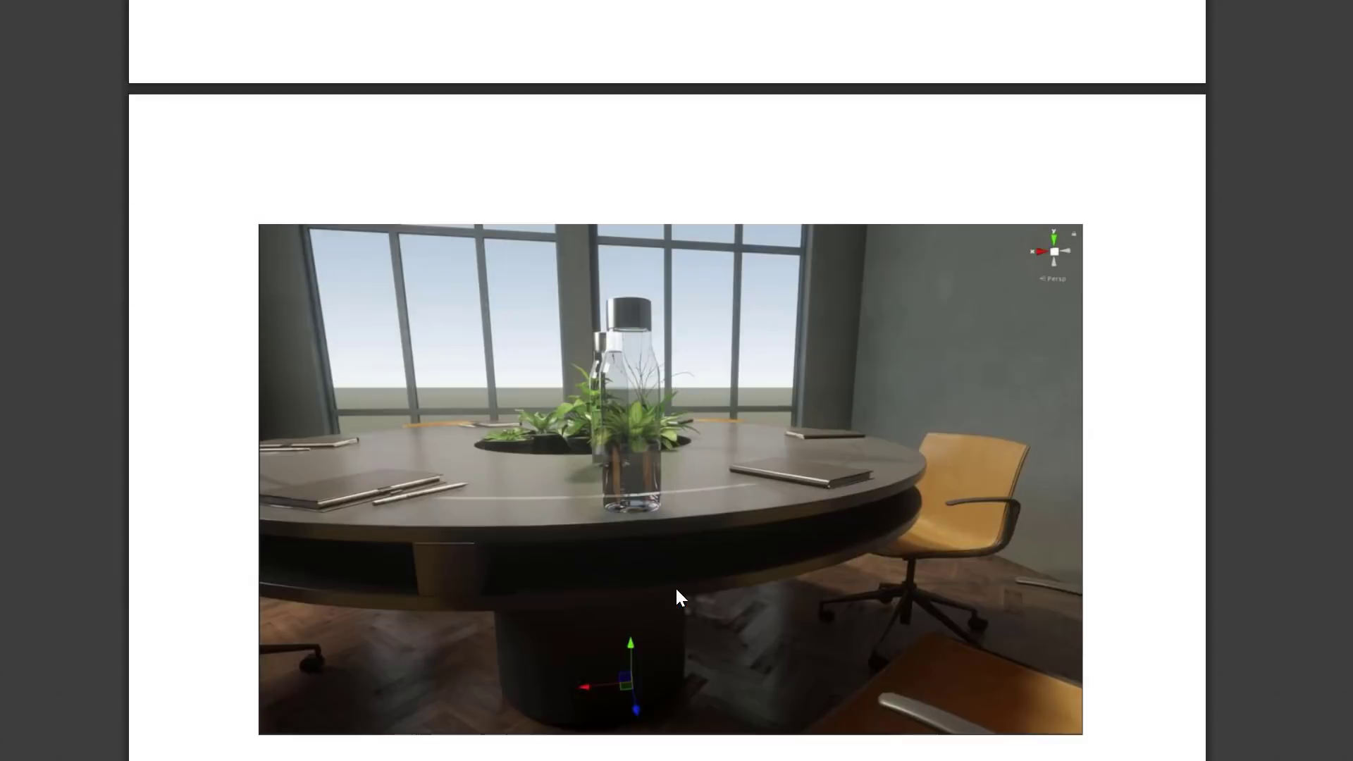
{"action": "scroll", "coordinate": [676, 596], "scroll_direction": "down", "scroll_amount": 5}
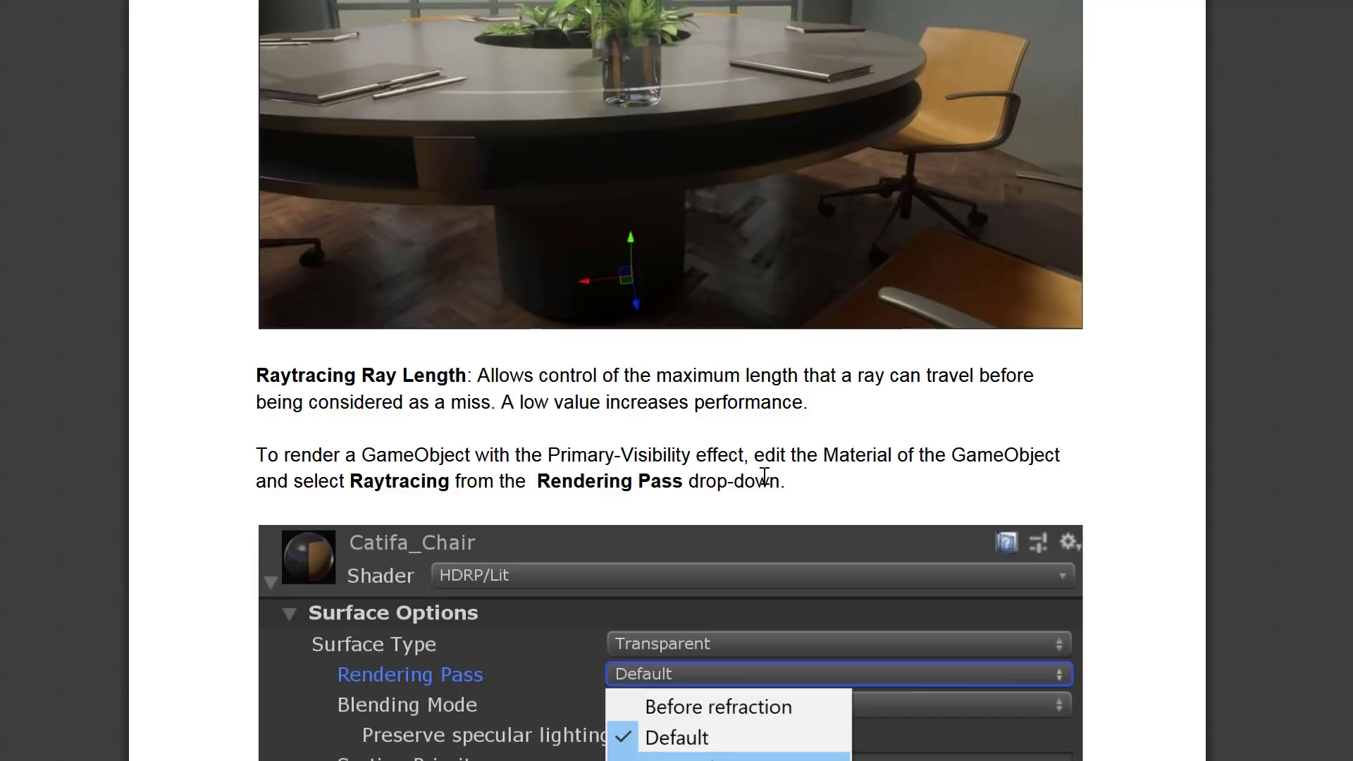
- Scroll the manual from Indirect Diffuse Lighting into Debugging and the Light cluster debug view
{"action": "scroll", "coordinate": [720, 718], "scroll_direction": "down", "scroll_amount": 5}
{"action": "scroll", "coordinate": [716, 716], "scroll_direction": "down", "scroll_amount": 2}
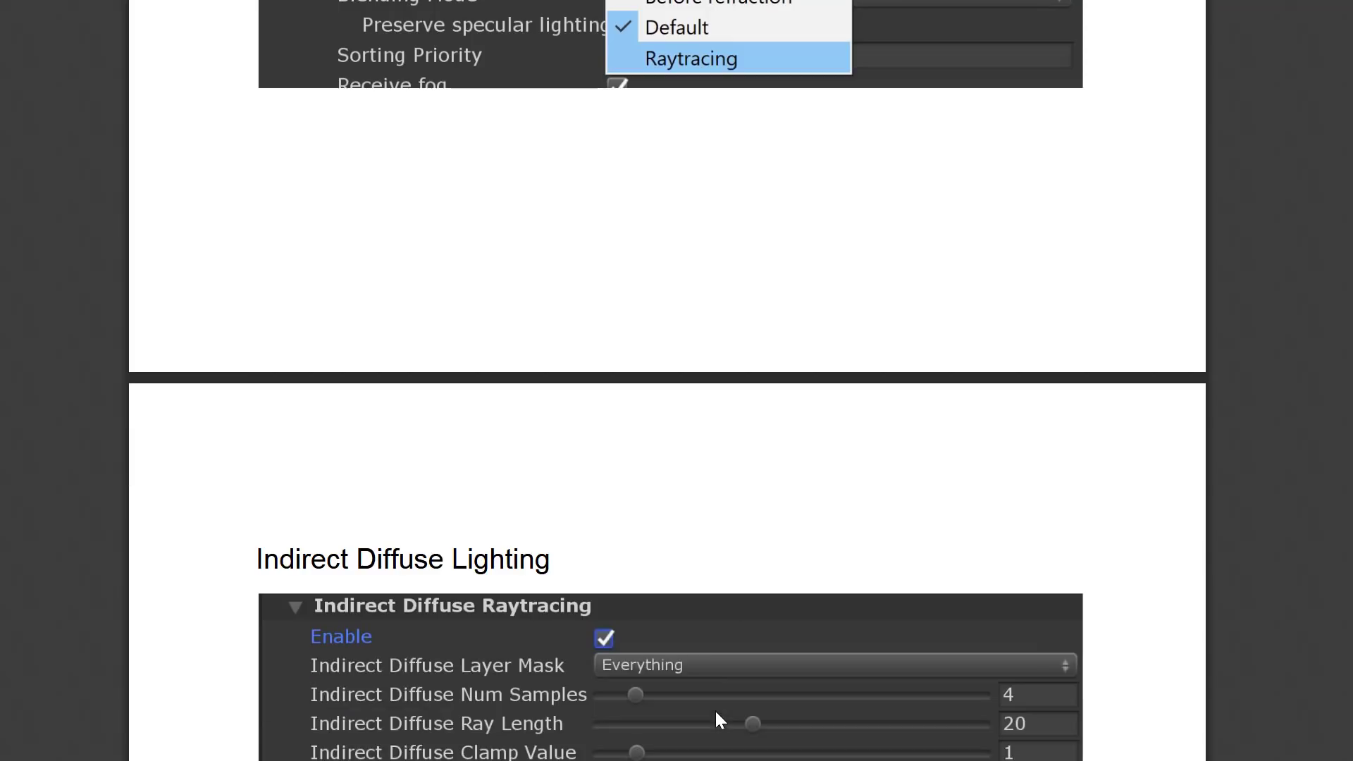
{"action": "scroll", "coordinate": [459, 502], "scroll_direction": "down", "scroll_amount": 1}
{"action": "scroll", "coordinate": [561, 496], "scroll_direction": "down", "scroll_amount": 5}
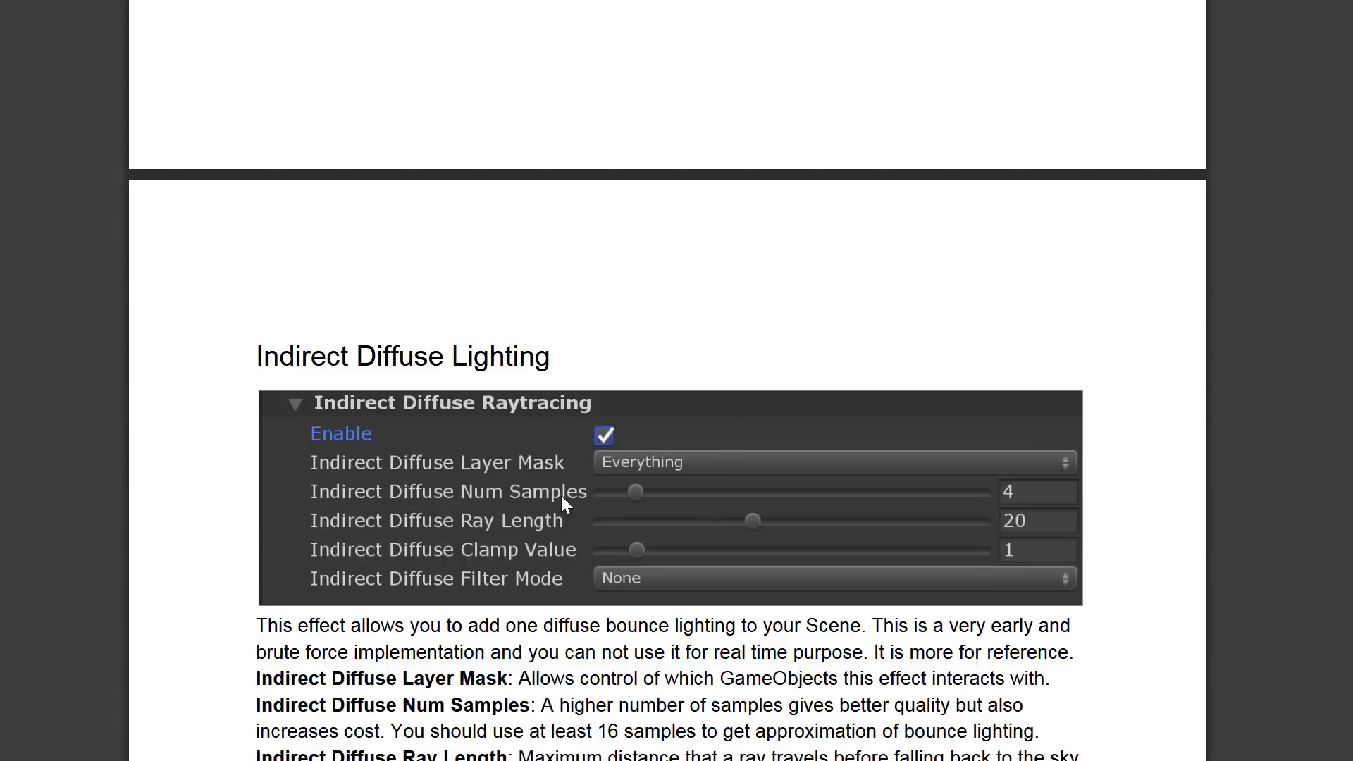
{"action": "scroll", "coordinate": [560, 489], "scroll_direction": "down", "scroll_amount": 14}
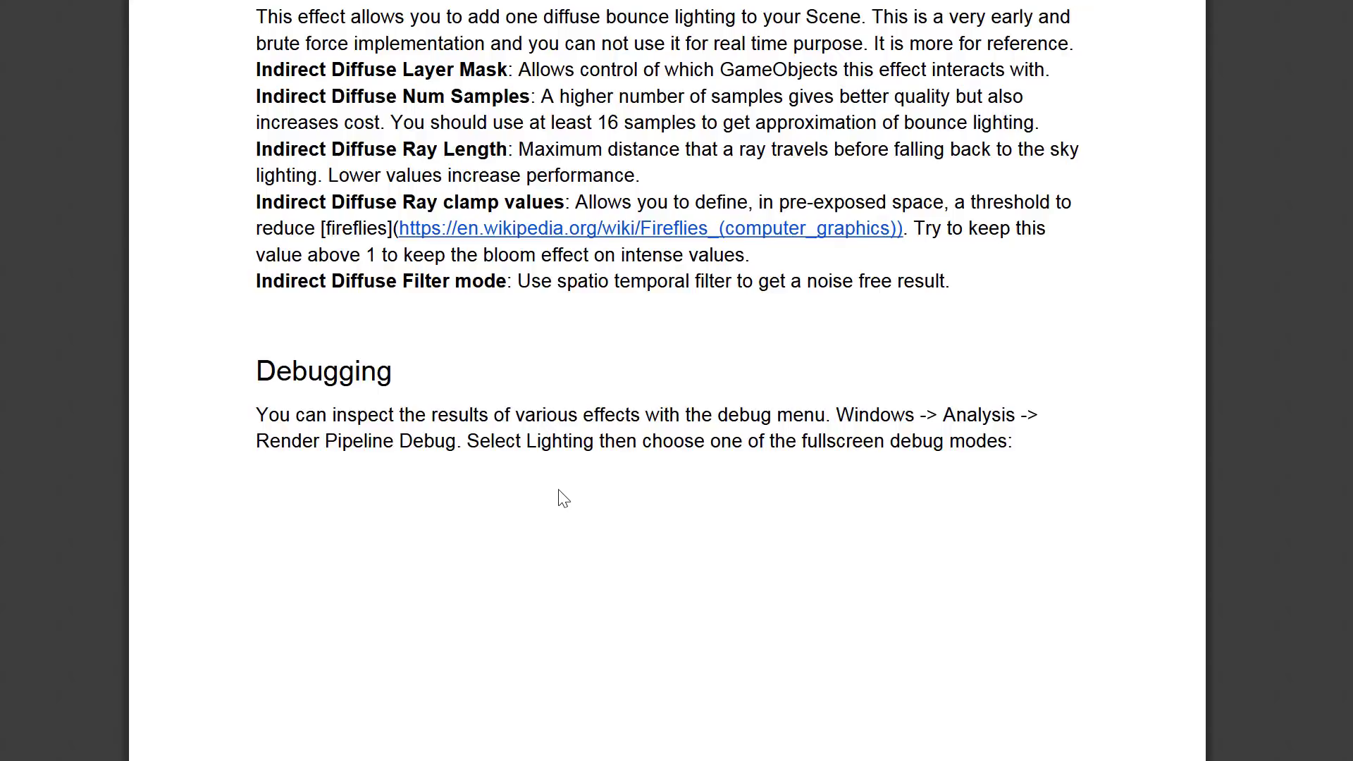
{"action": "scroll", "coordinate": [559, 489], "scroll_direction": "down", "scroll_amount": 10}
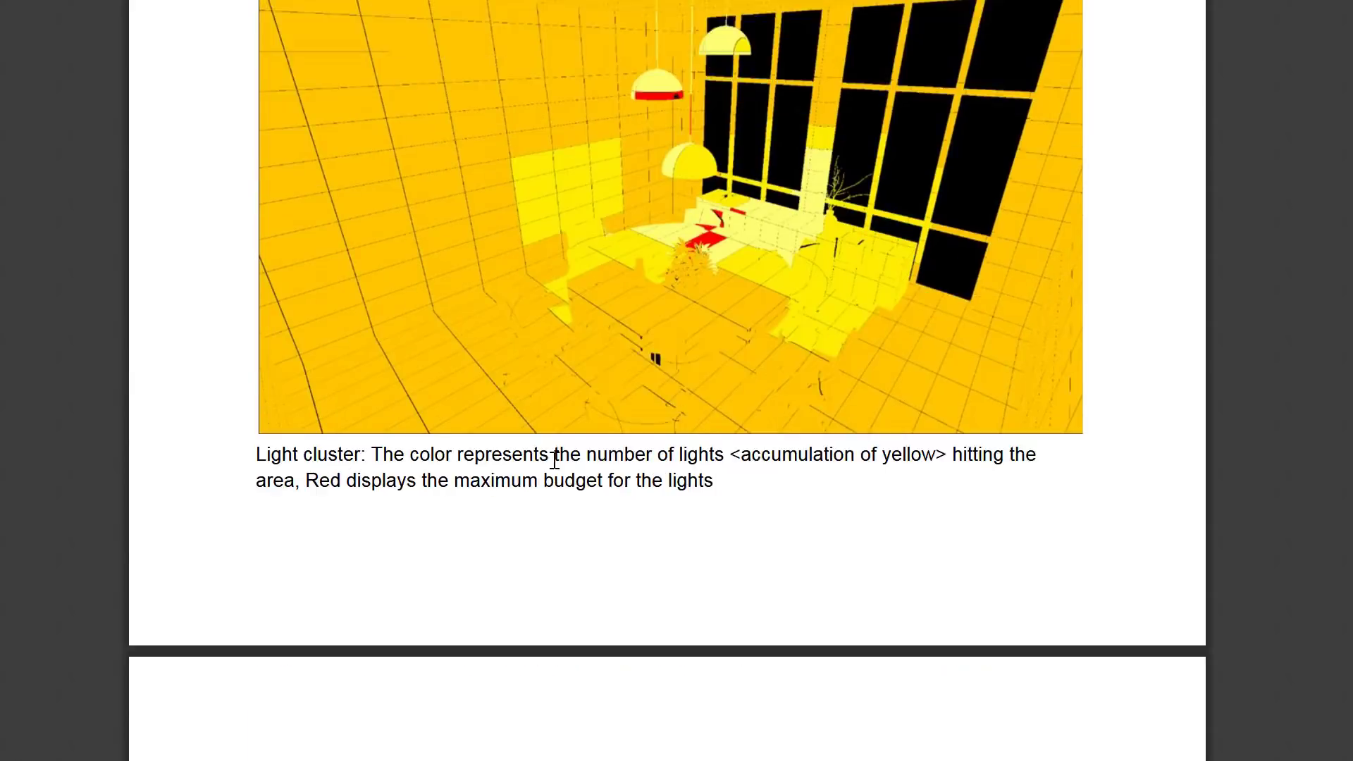